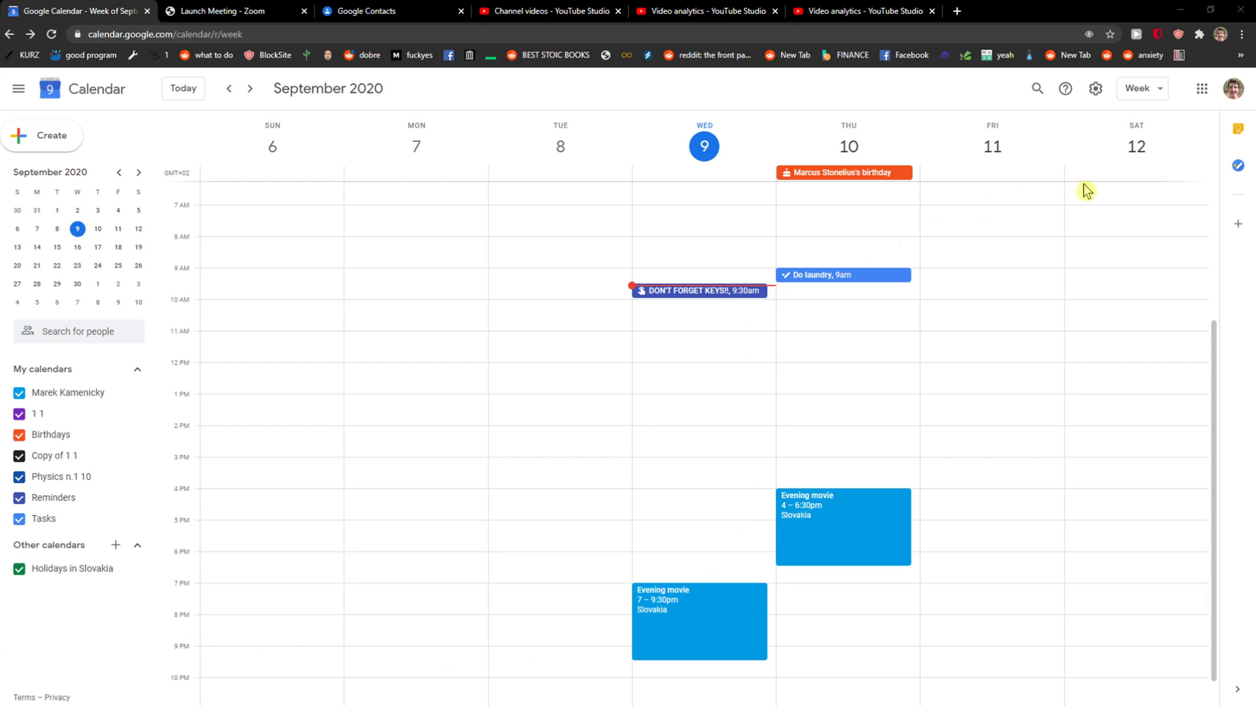
Close the two YouTube Studio tabs and reach the Chrome Web Store via an 'extensions chrome' search
click(618, 11)
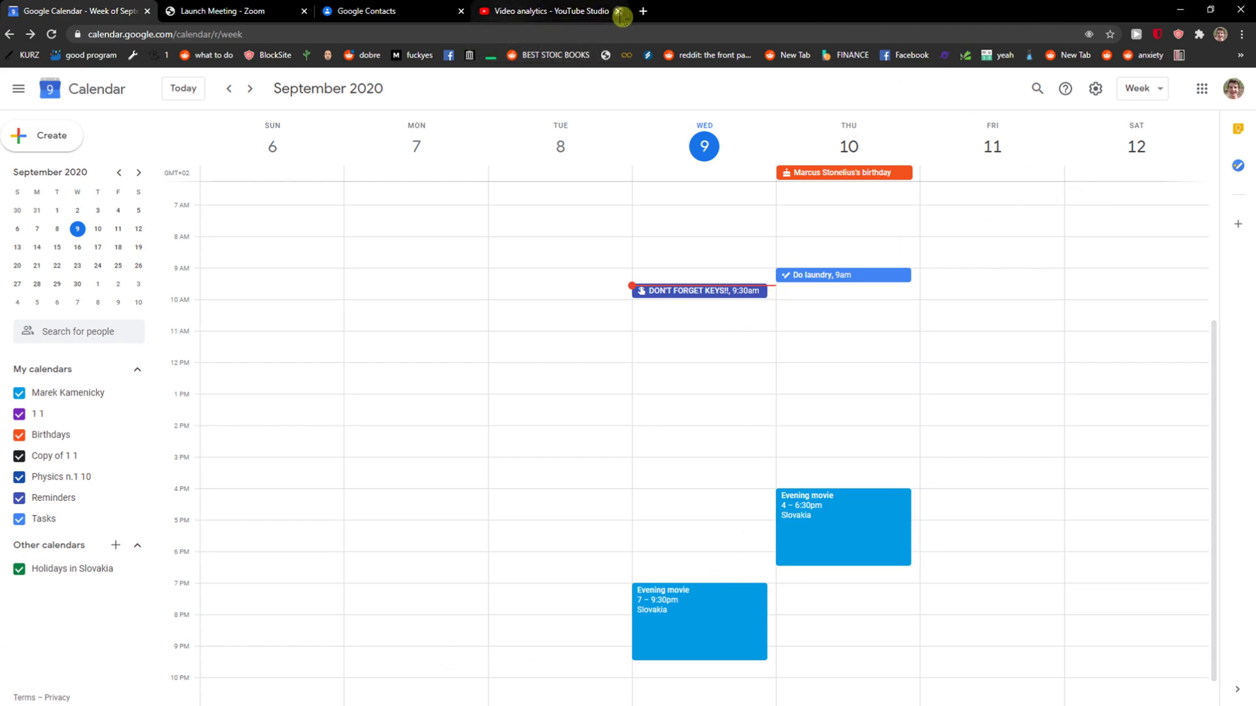
click(618, 11)
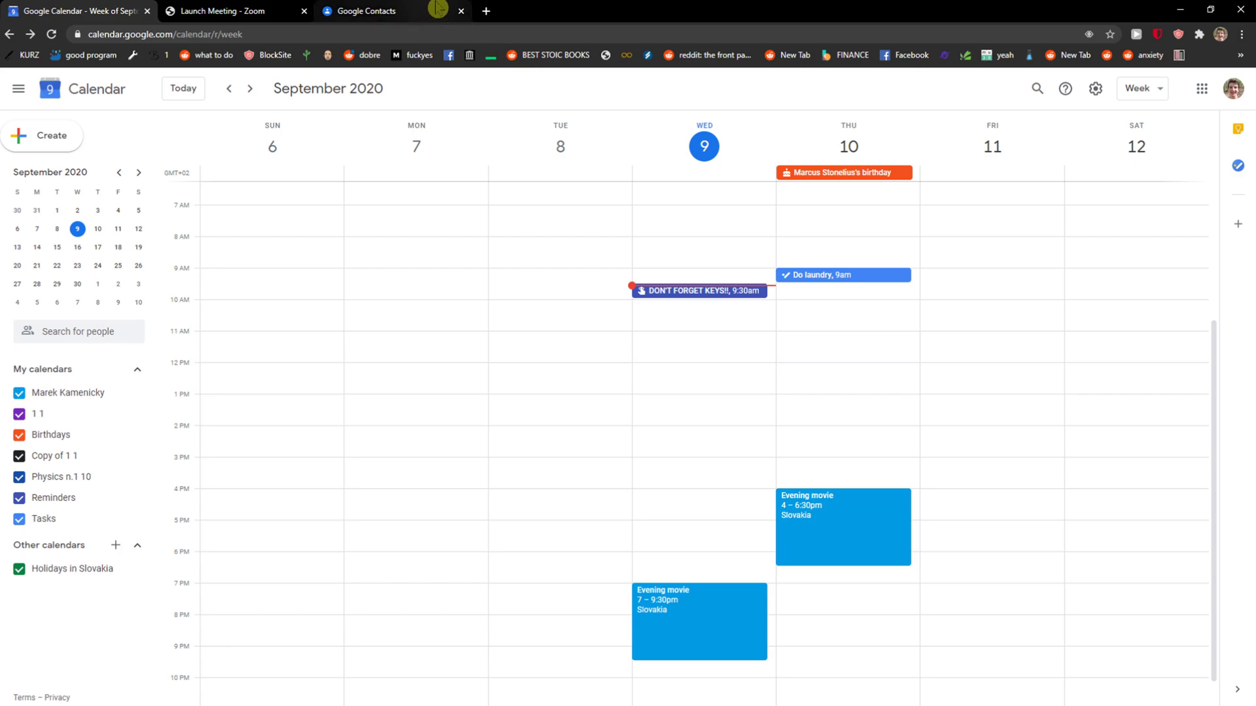
click(486, 11)
text(exte)
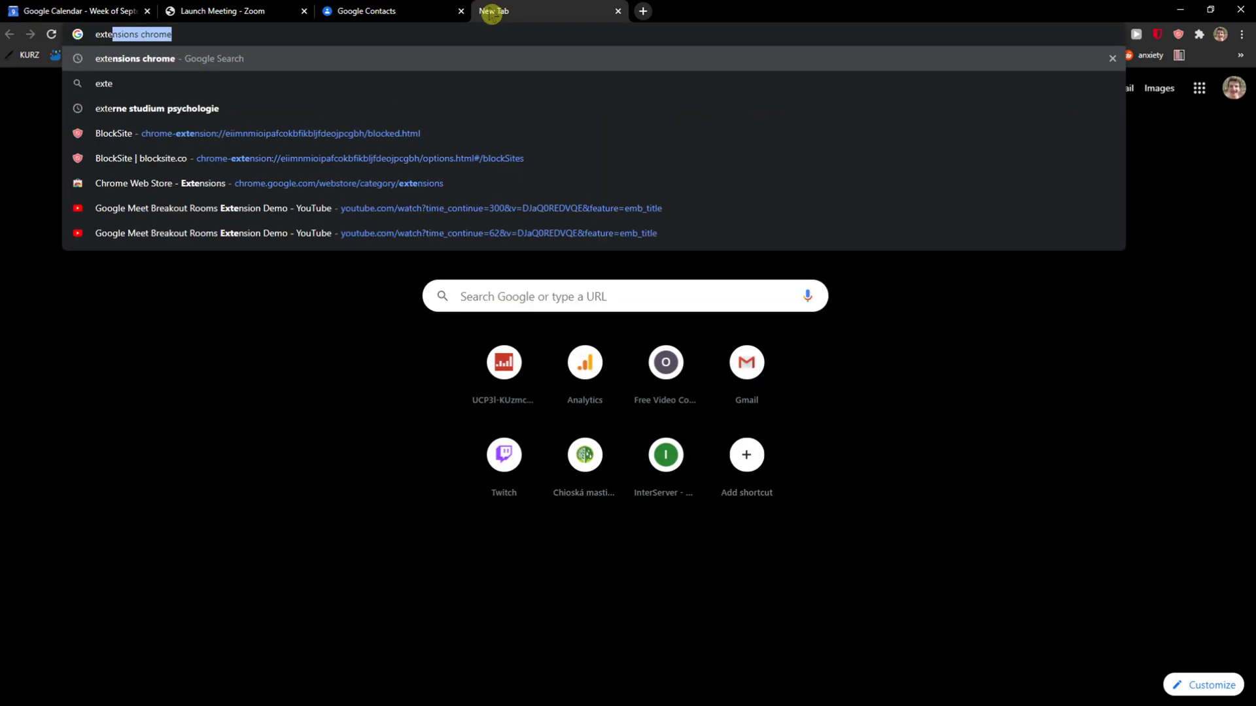
text(nsions chrome)
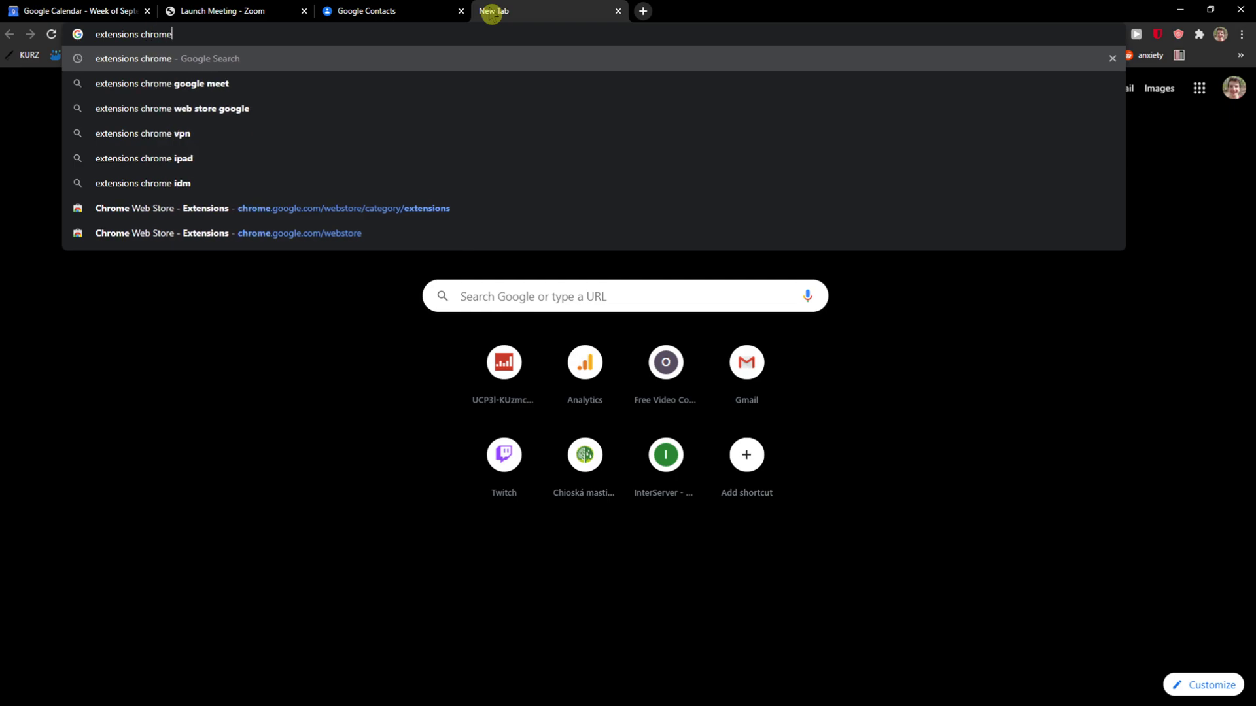
key(Return)
click(217, 238)
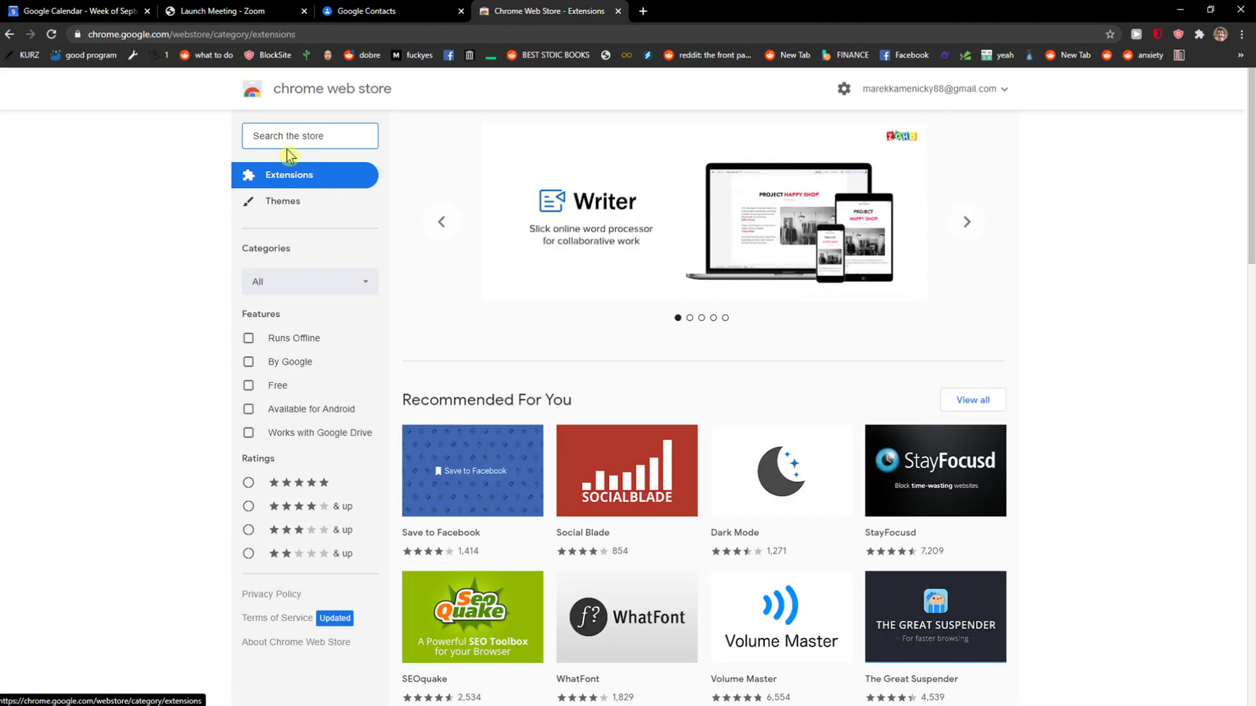
Search the store for 'dark' and add the Dark Mode extension to Chrome
click(290, 138)
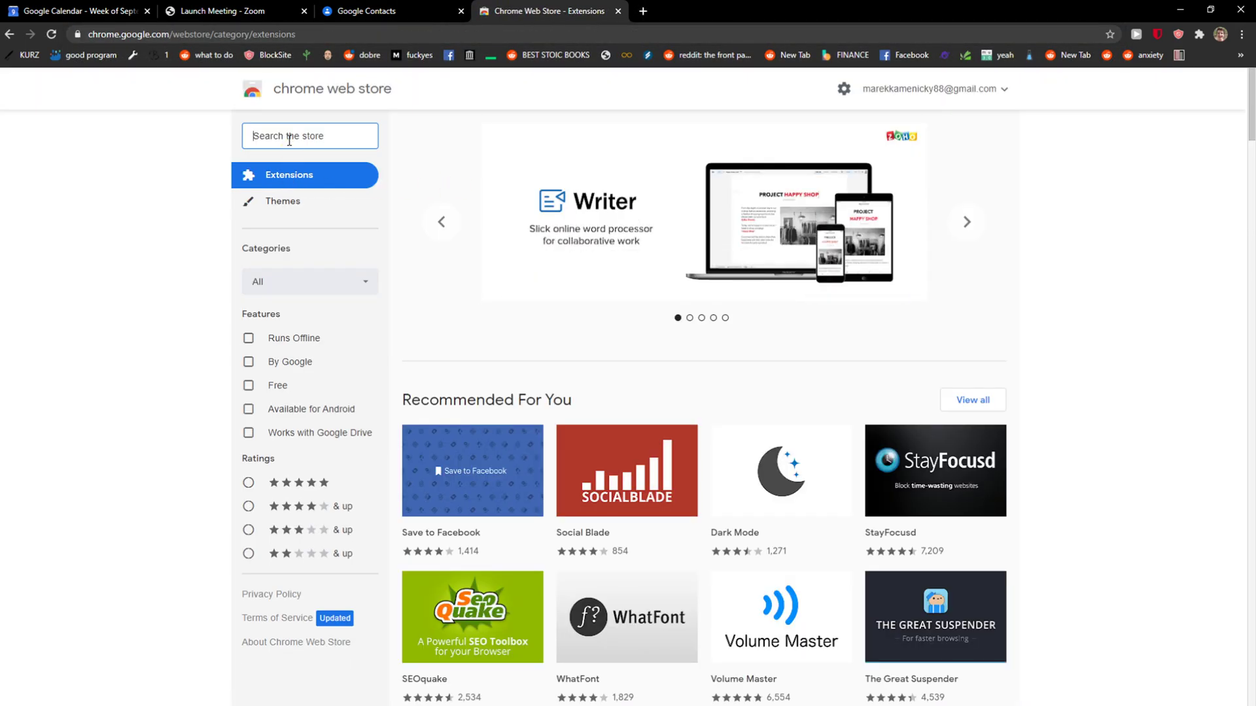
text(dar)
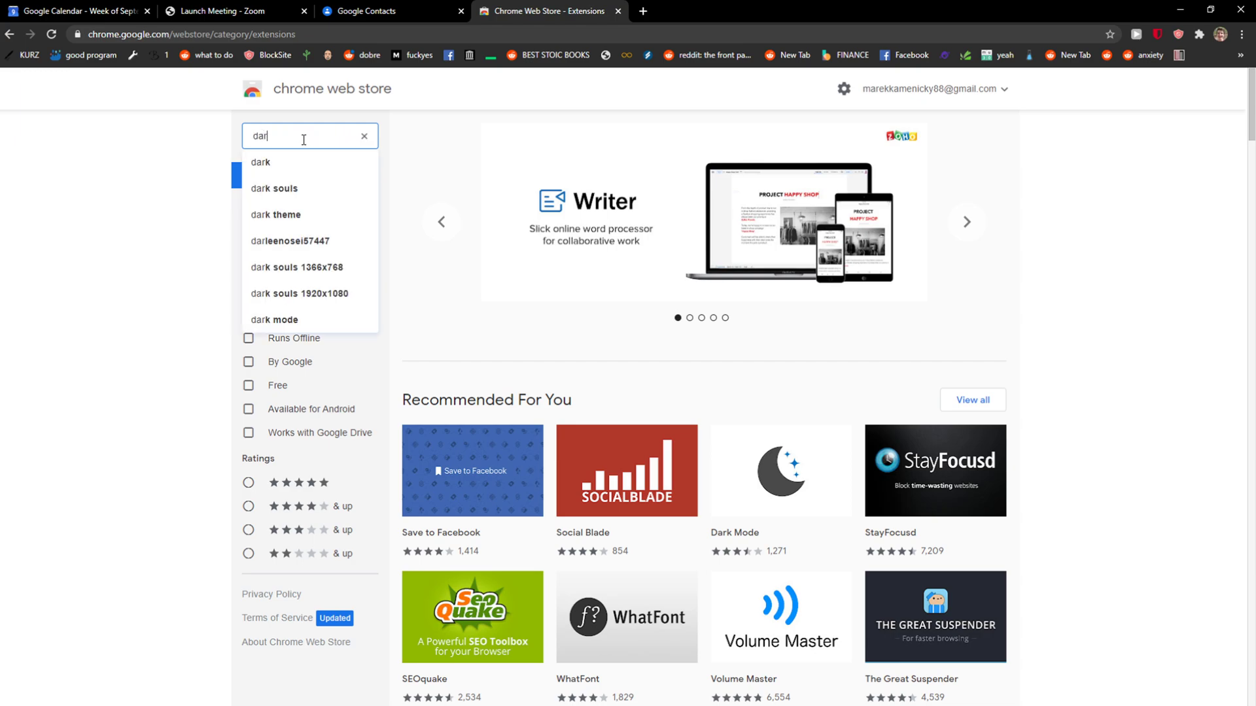
click(754, 535)
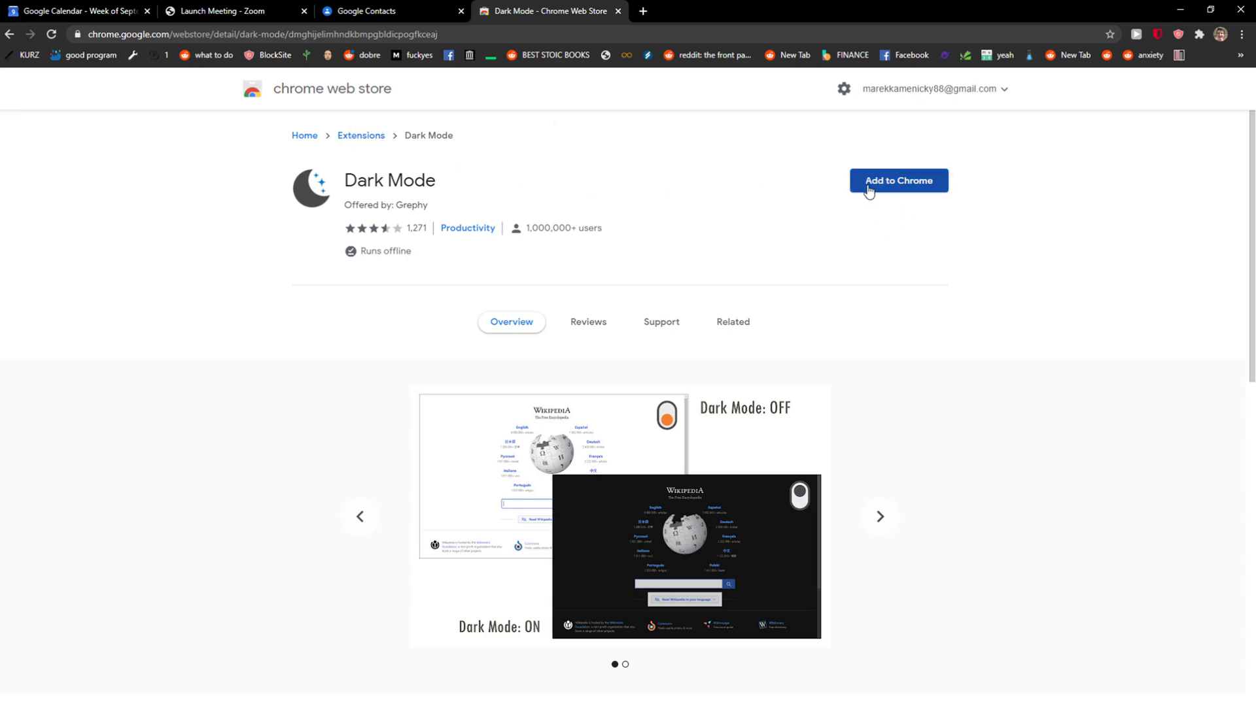
click(897, 180)
click(664, 143)
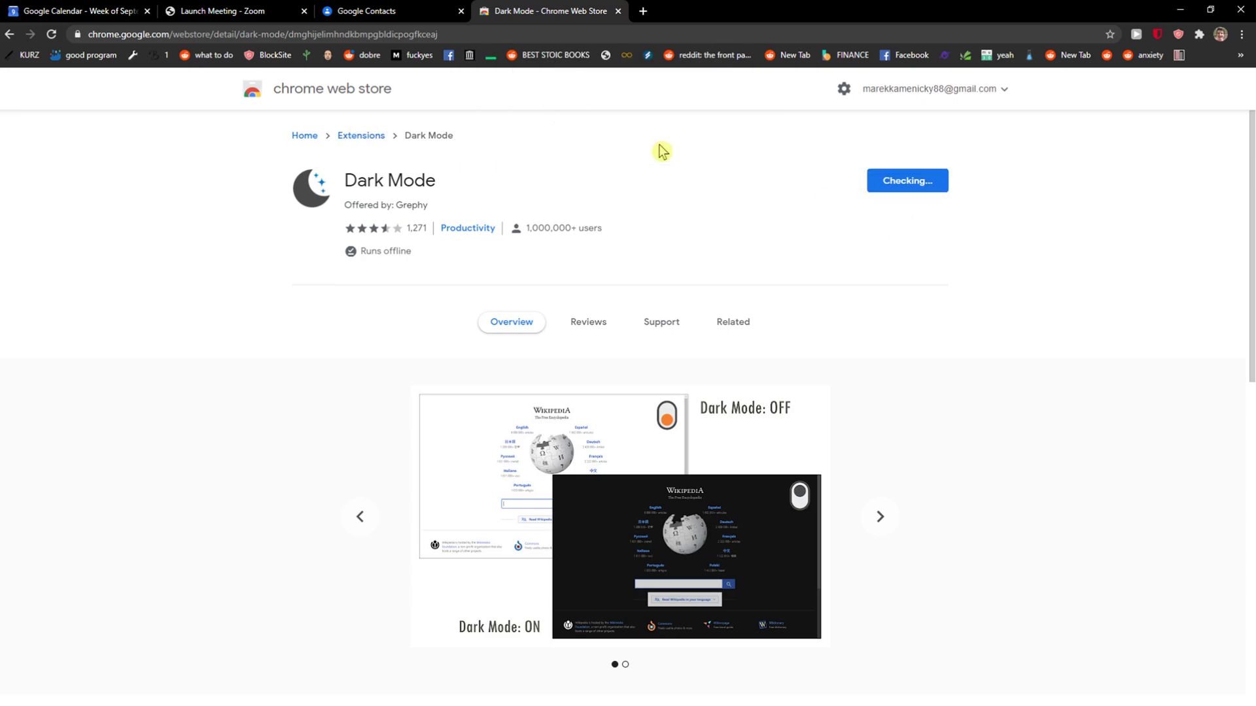
Return to the store home and search for 'dark mode'
click(303, 89)
click(282, 136)
text(dark)
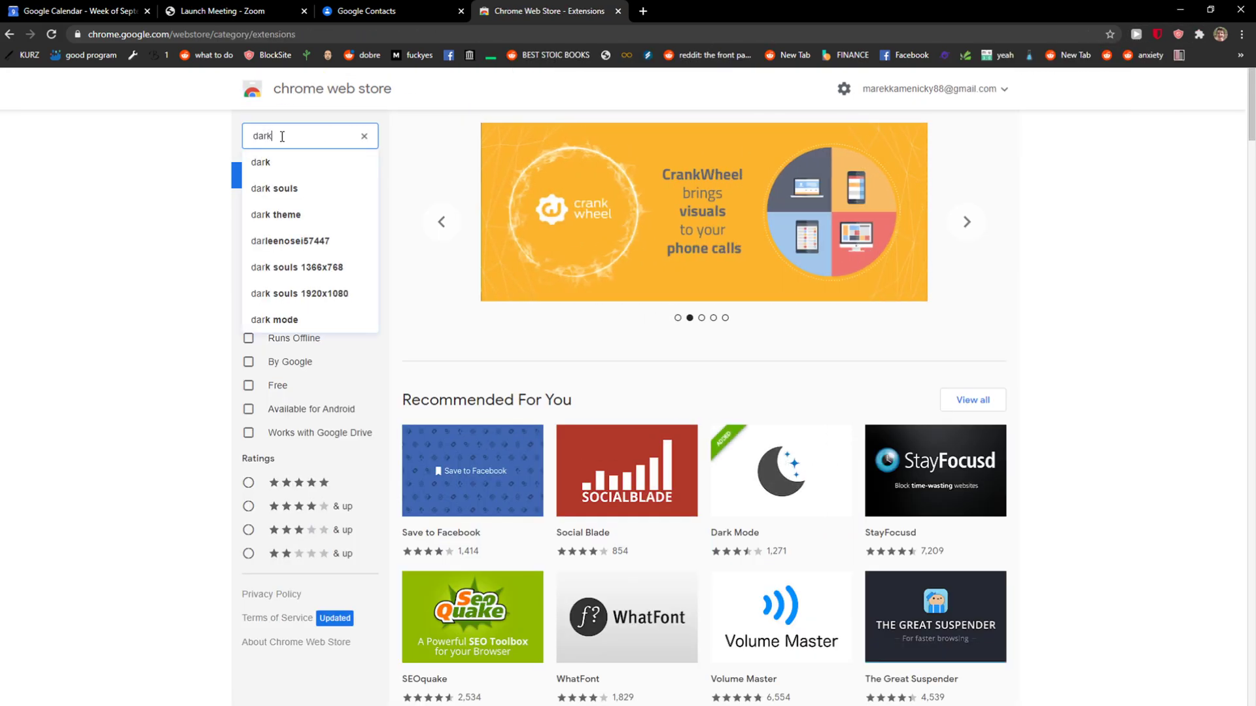
text( mode)
key(Return)
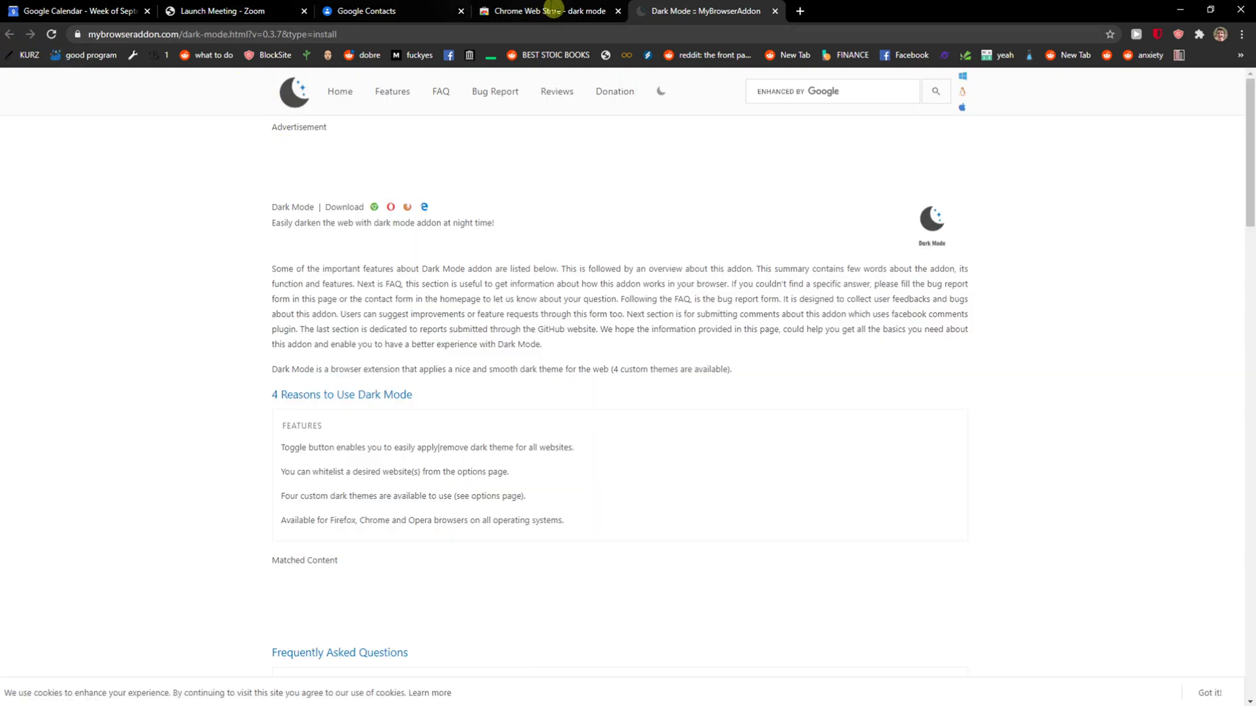
Check that Dark Mode appears in the installed extensions list
click(549, 10)
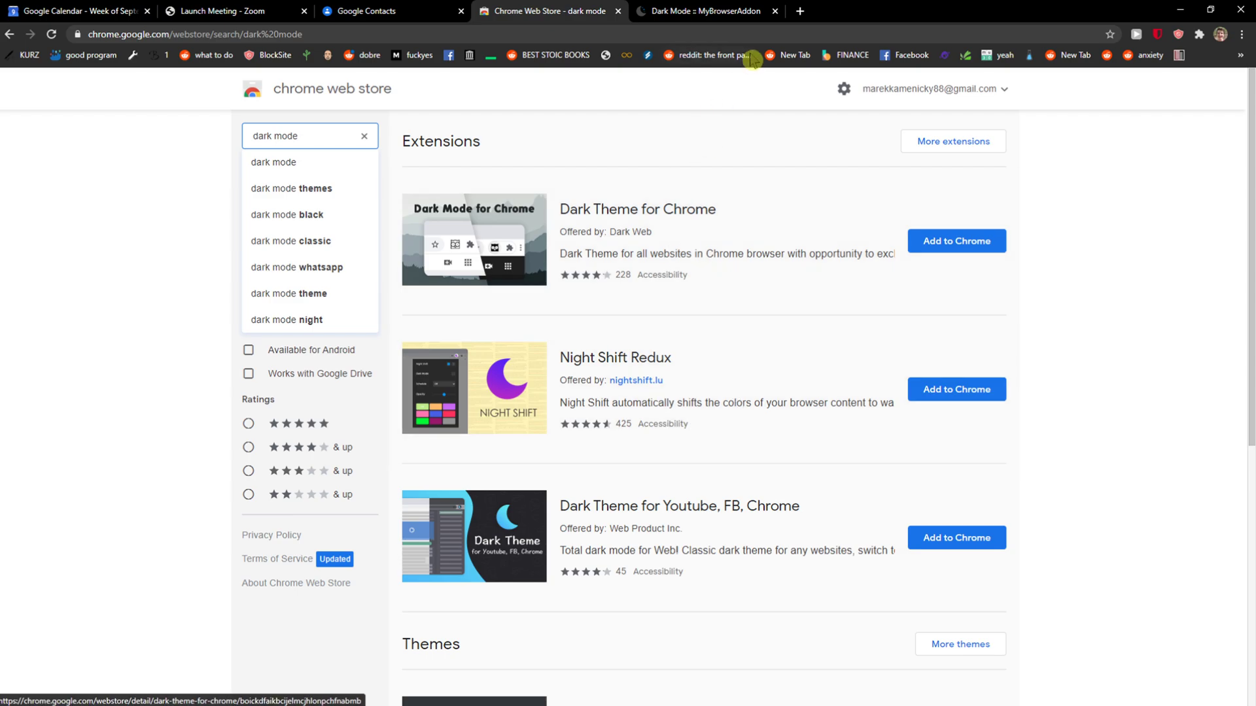
click(730, 11)
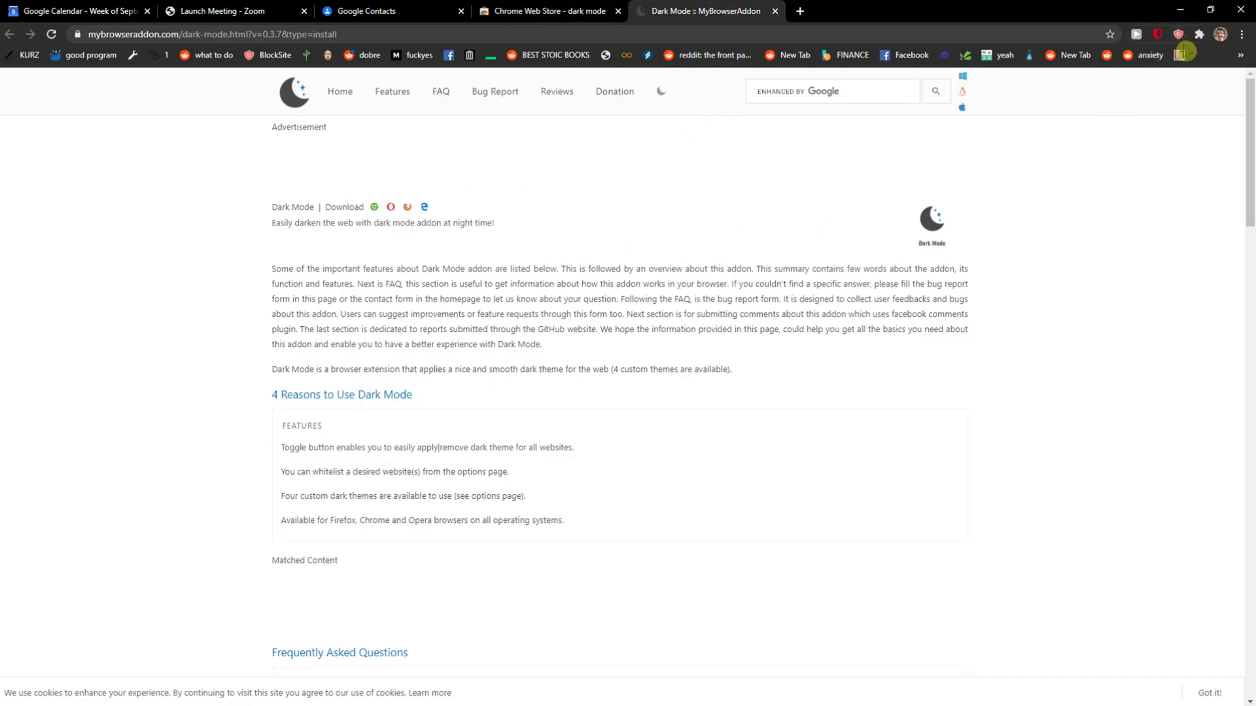
click(1199, 34)
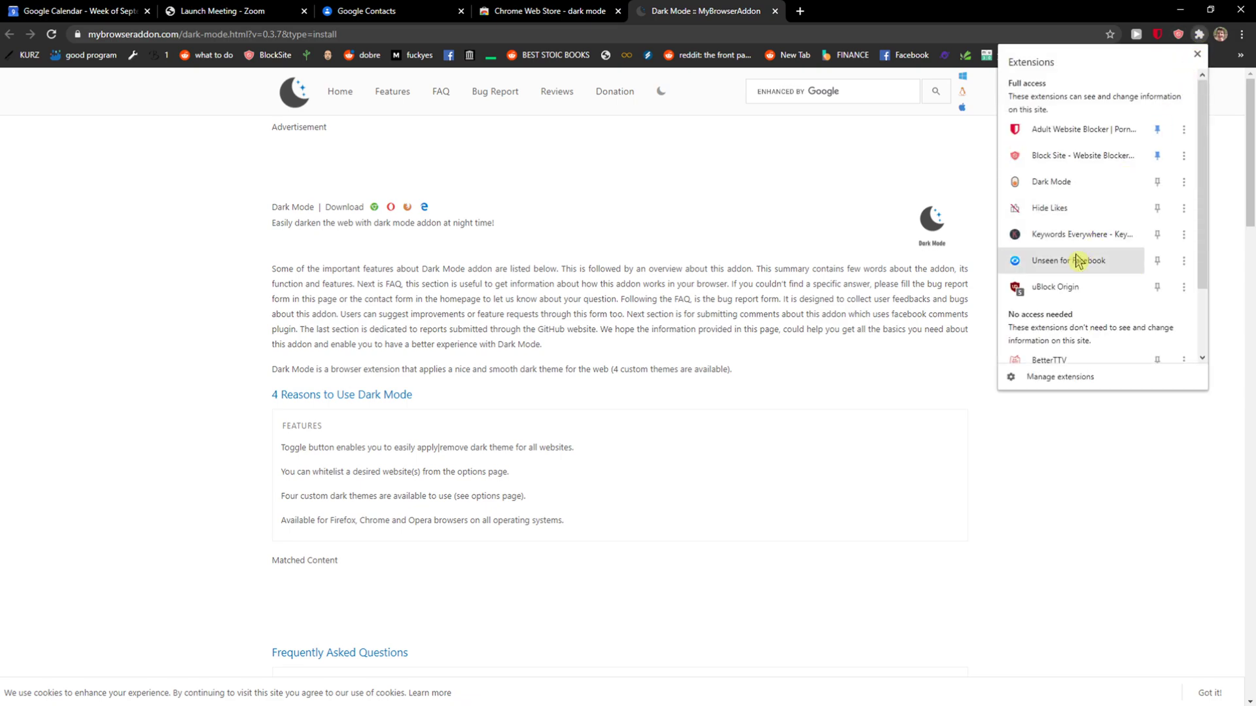
click(826, 397)
scroll(765, 373, down, 2)
scroll(726, 388, down, 2)
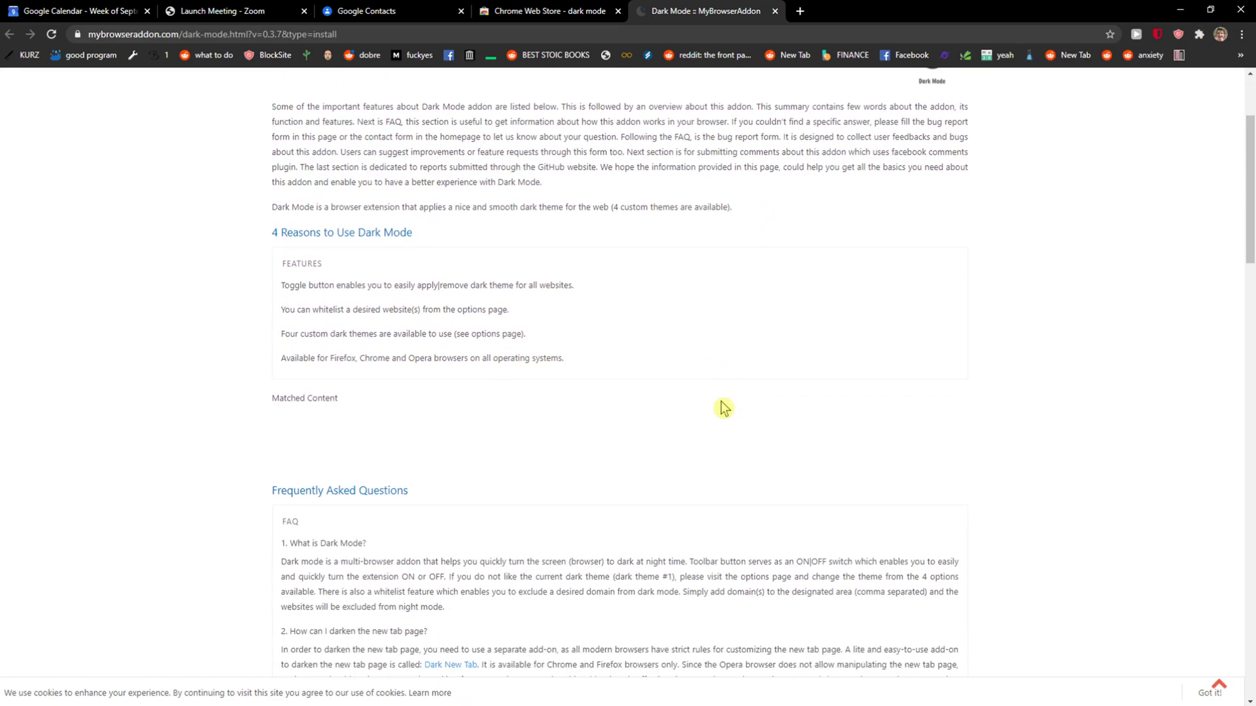
scroll(714, 404, down, 5)
scroll(715, 404, up, 5)
scroll(765, 294, up, 10)
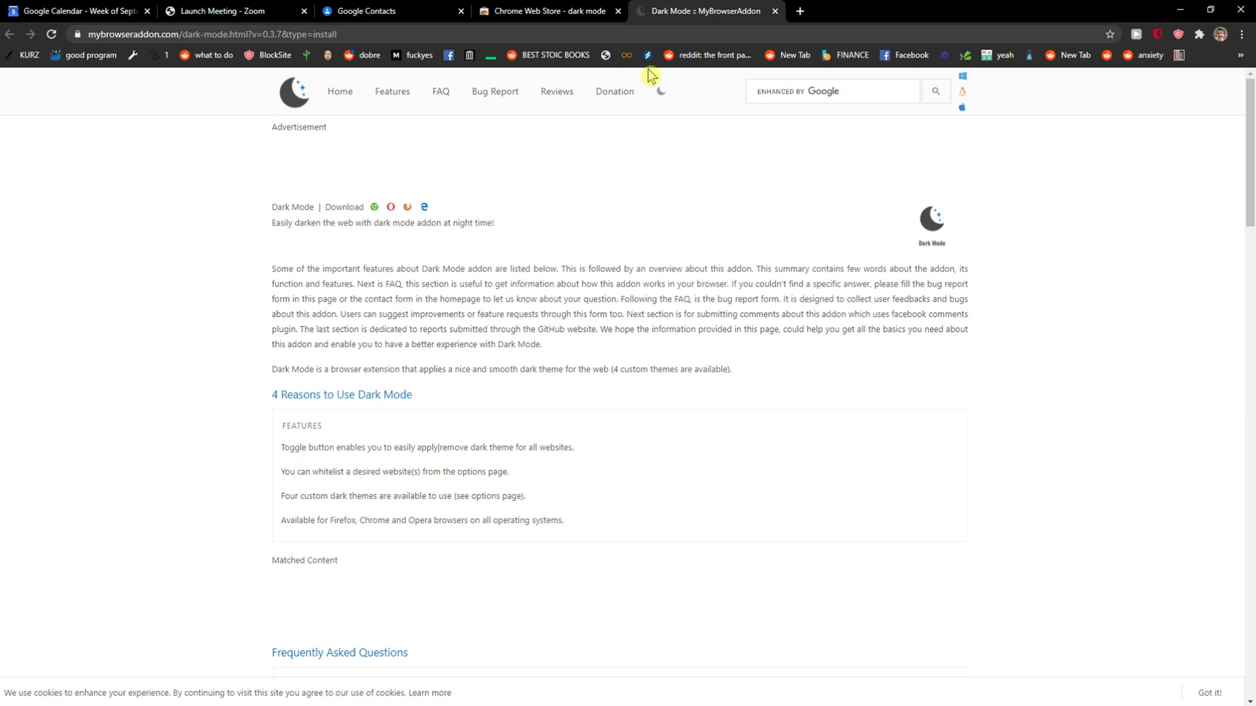
Visit the add-on's home and community pages, then return to the dark mode results
click(342, 91)
click(544, 11)
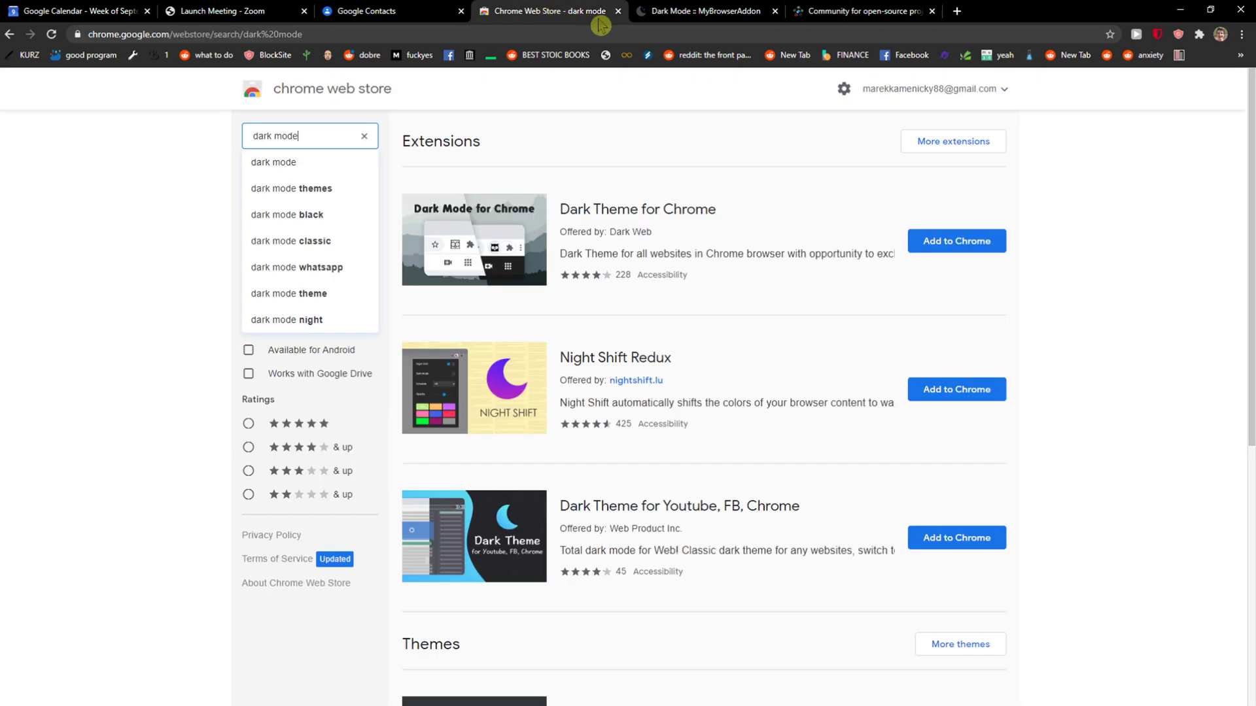
click(922, 11)
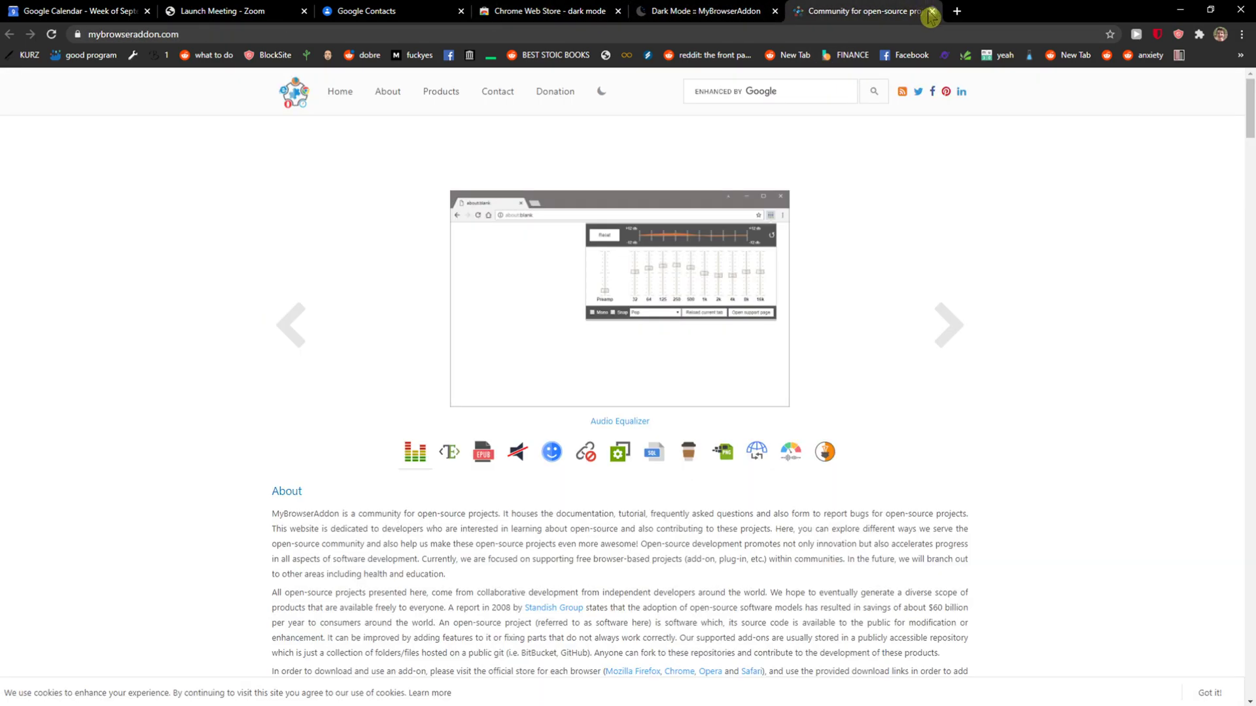
click(930, 12)
click(544, 10)
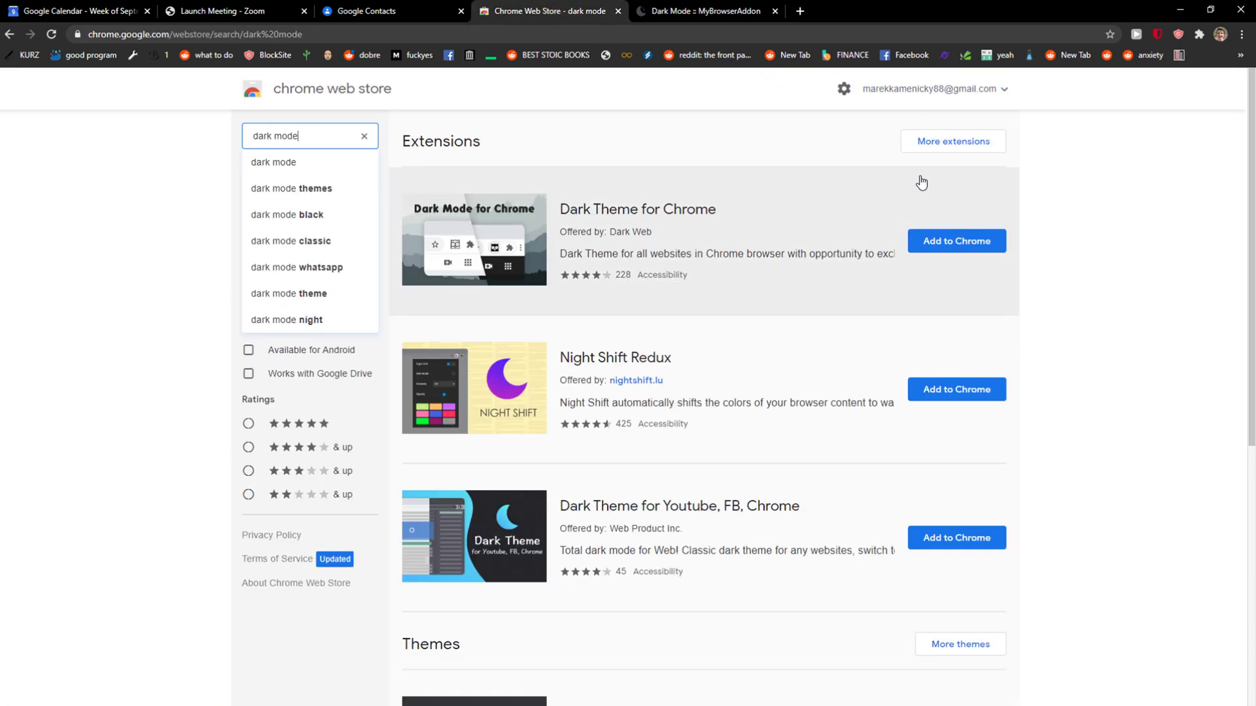
Open Dark Theme for Chrome from the results and add the extension
click(650, 210)
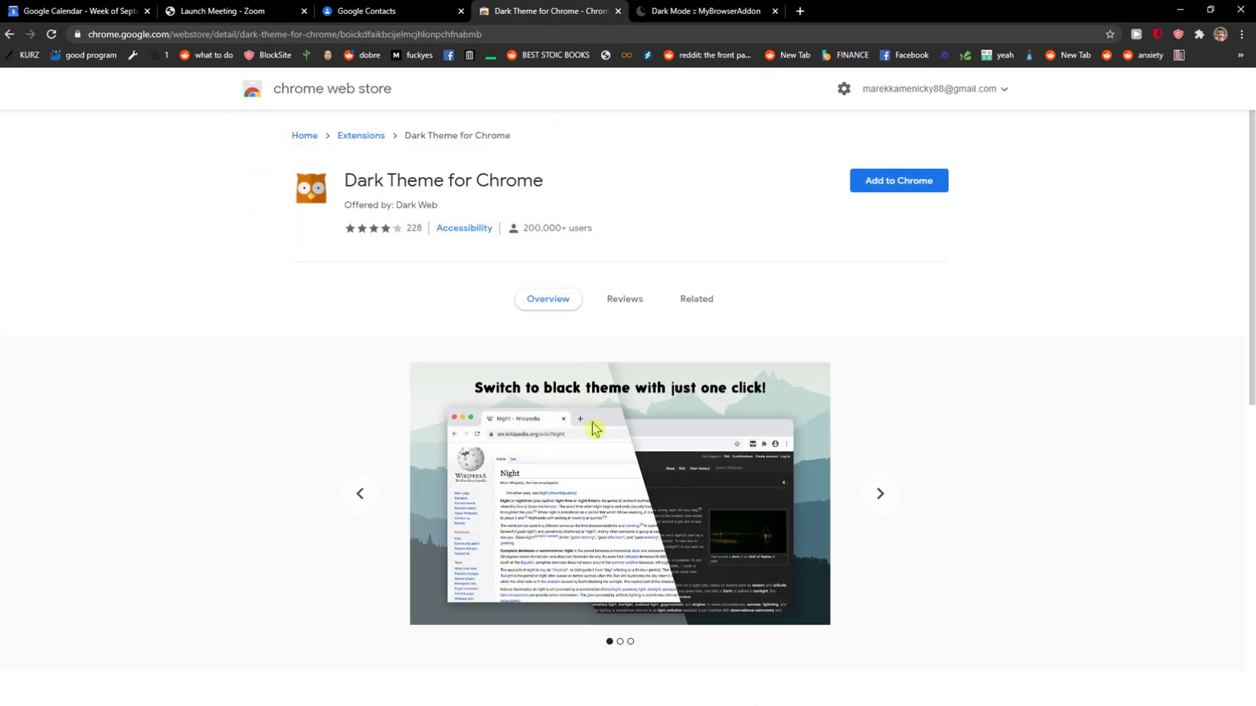
scroll(632, 424, down, 2)
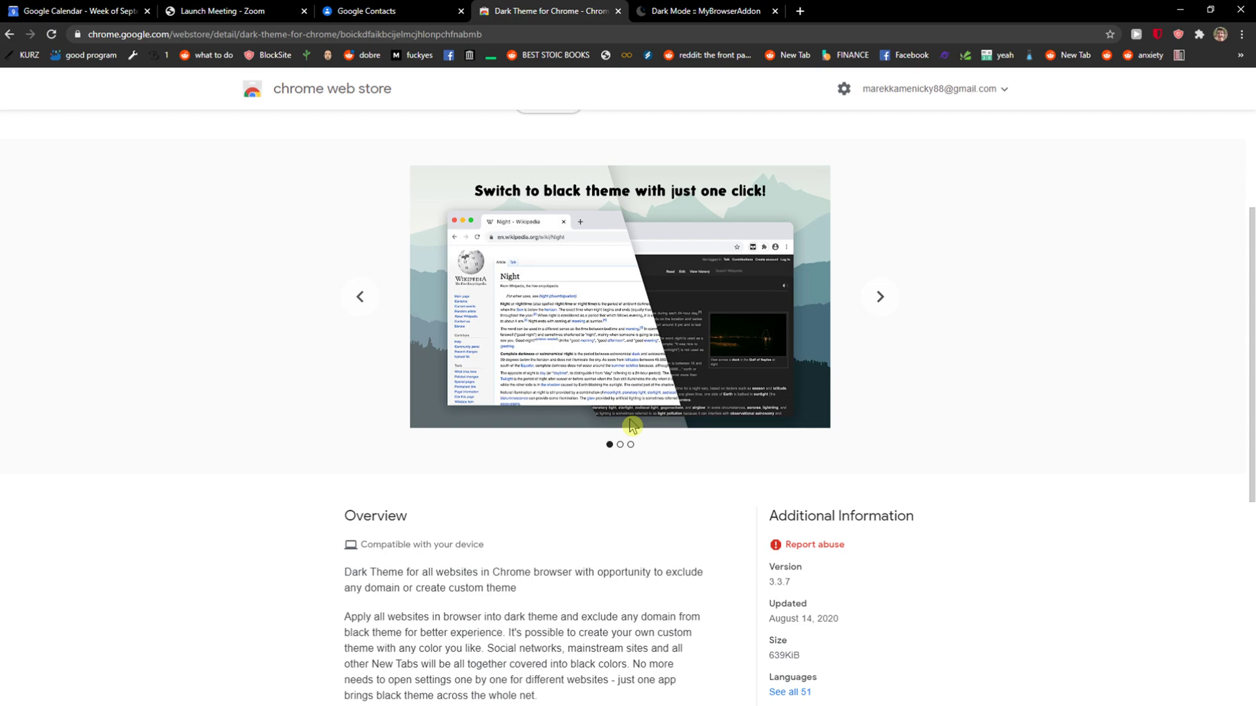
scroll(631, 424, up, 2)
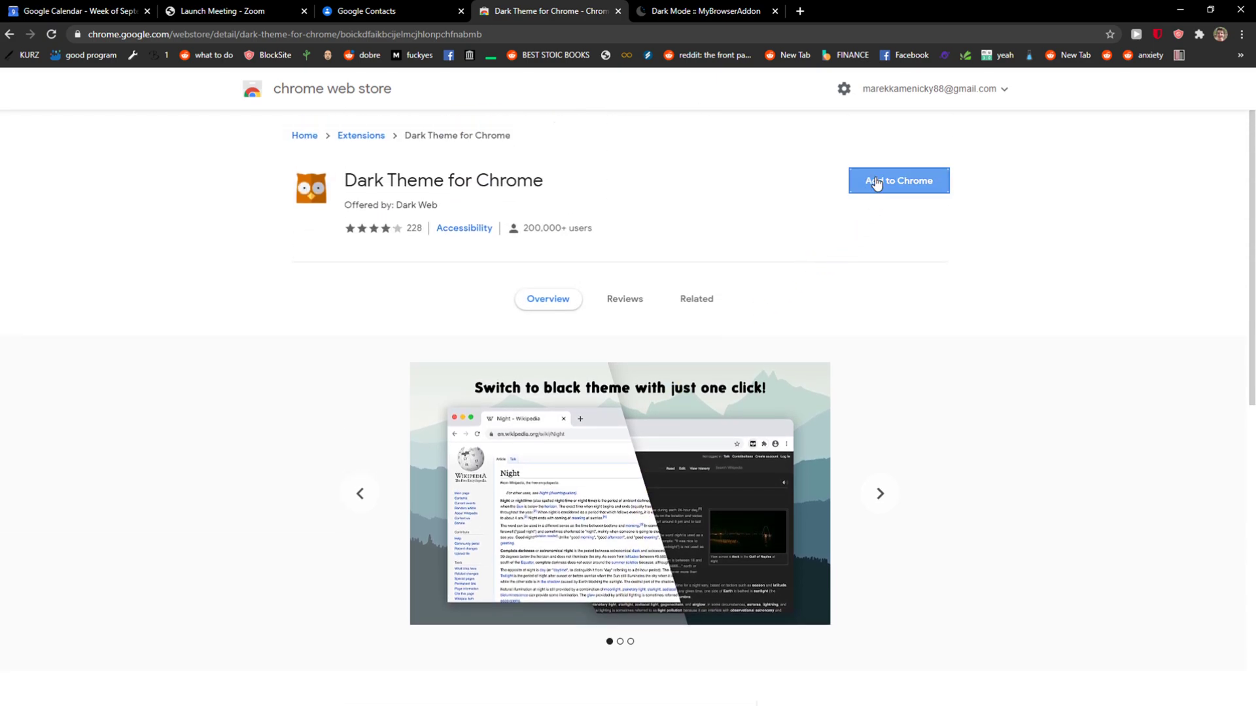
click(903, 180)
click(647, 144)
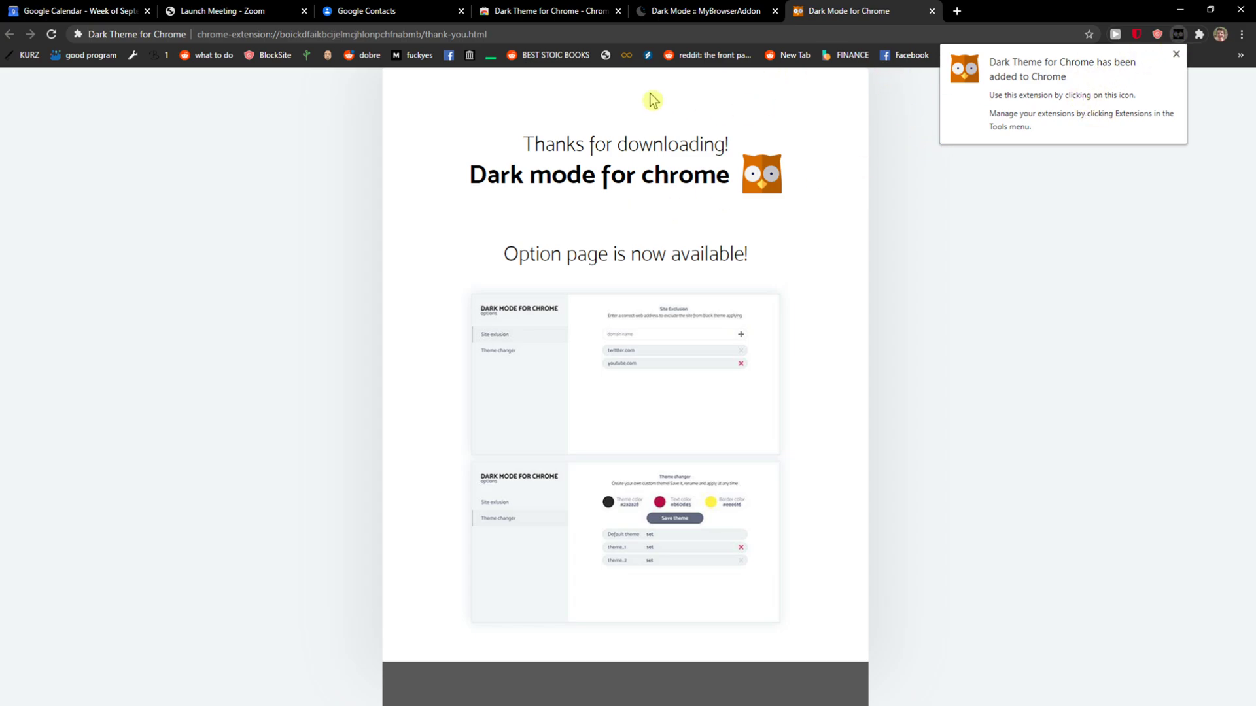
View its thank-you page and confirm it appears among installed extensions
click(704, 11)
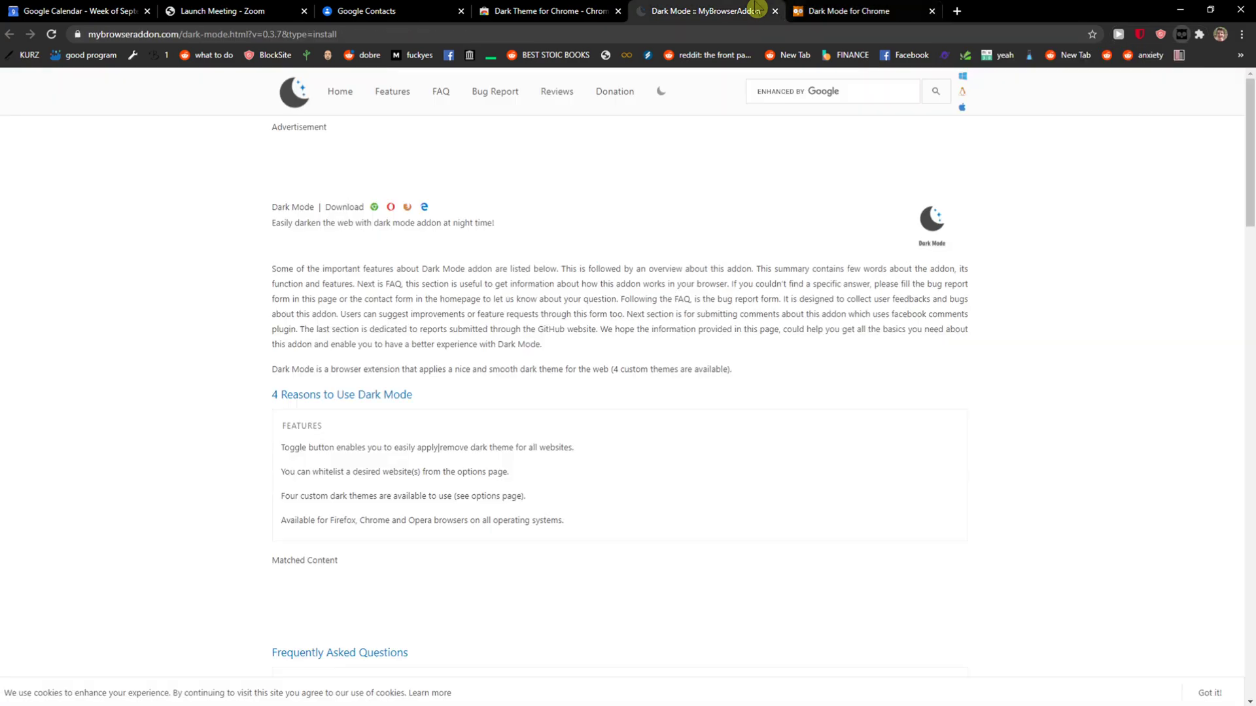
click(550, 10)
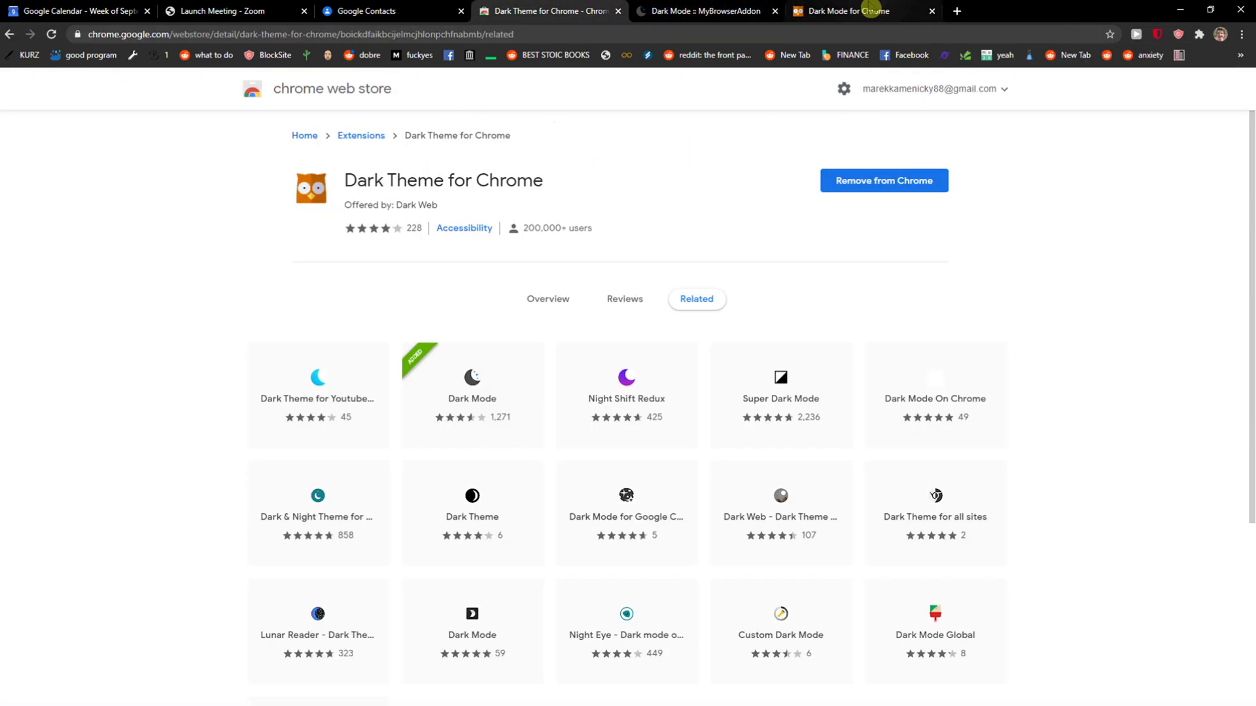
click(844, 11)
click(1198, 34)
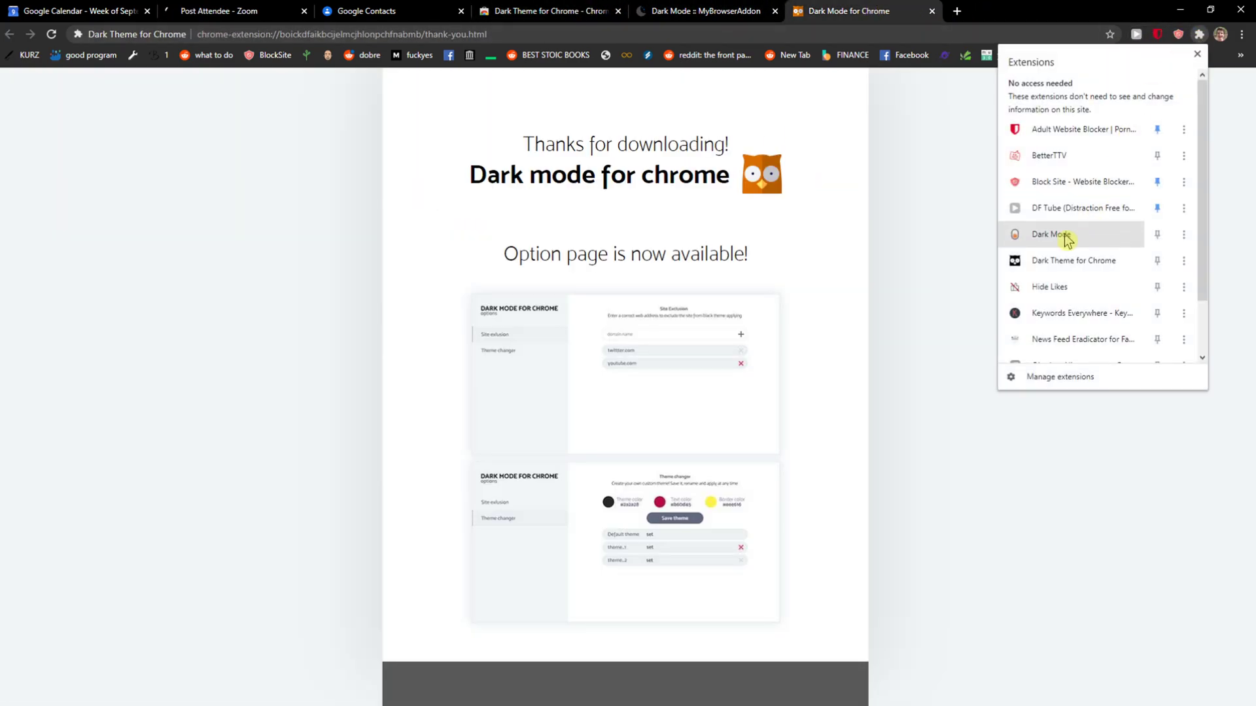
click(1056, 265)
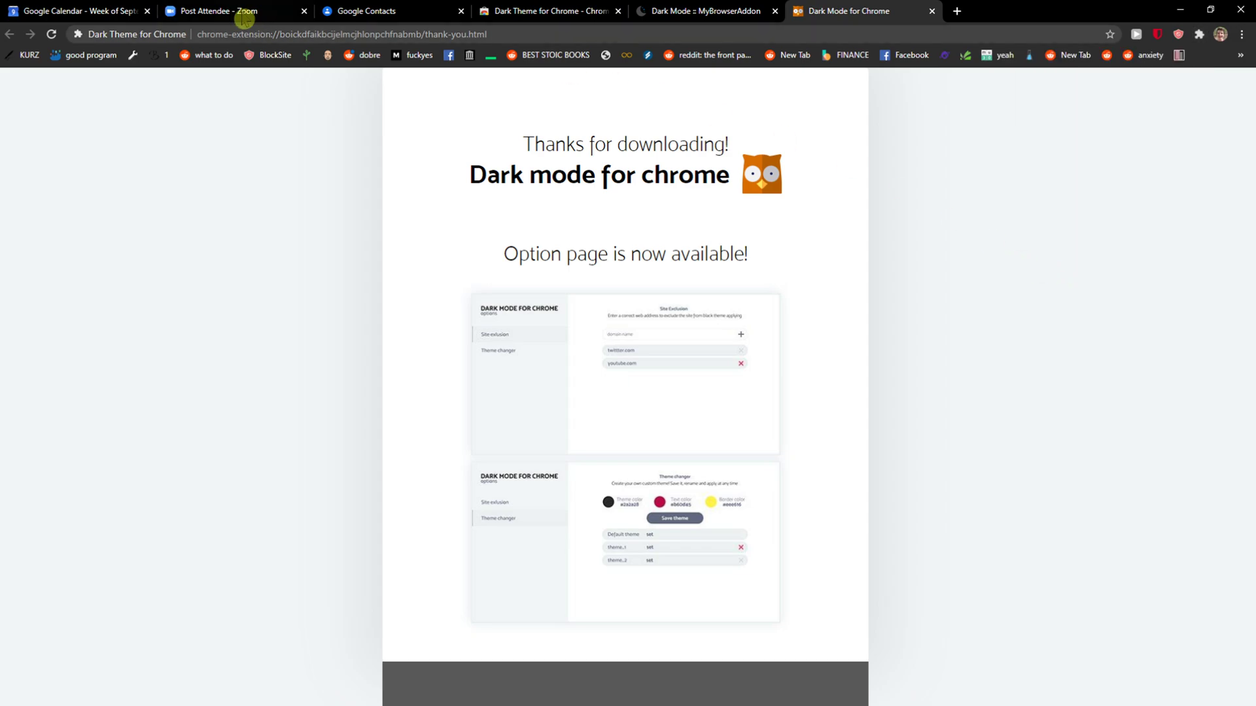
Reload Google Calendar and turn on its dark theme from the extensions menu
click(220, 10)
click(79, 10)
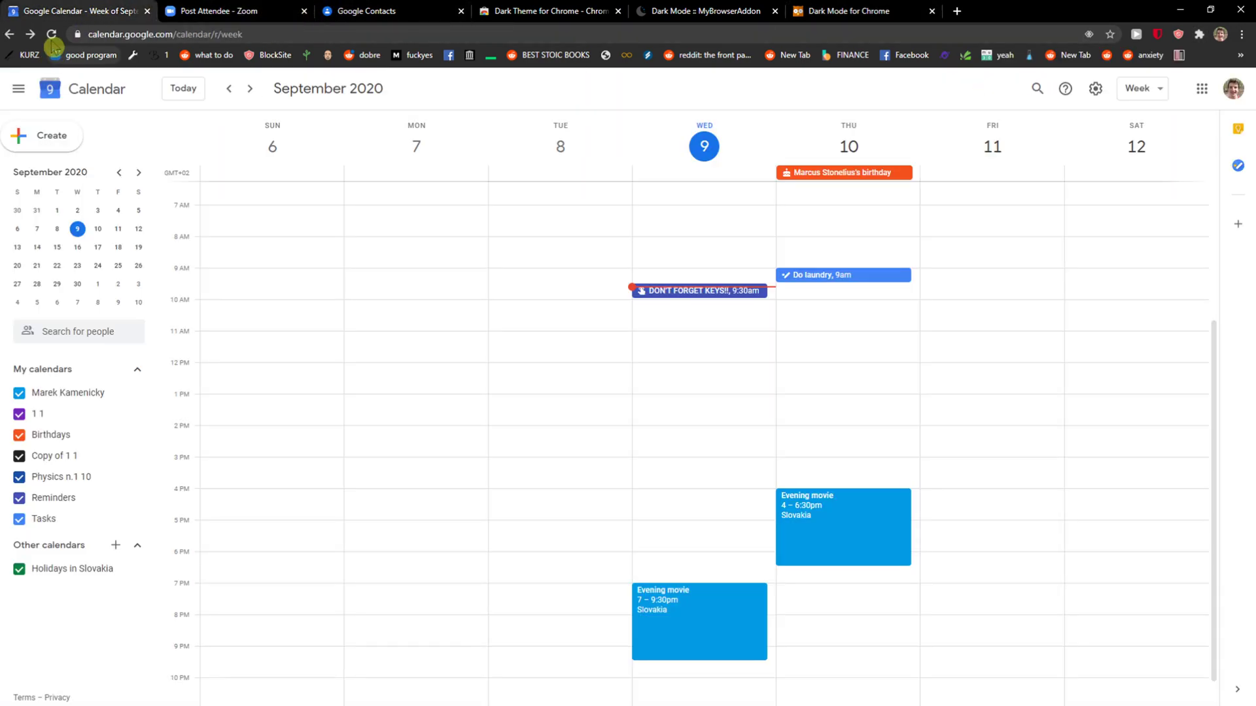
click(51, 35)
click(1199, 34)
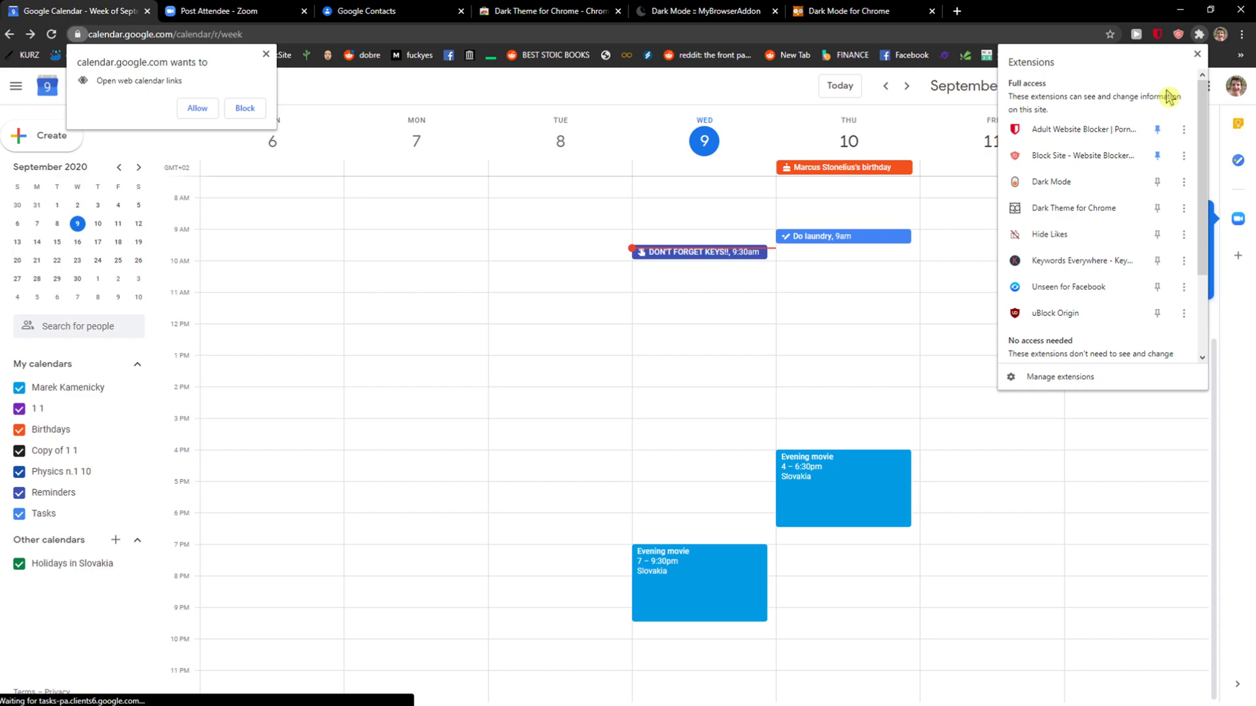
click(1050, 181)
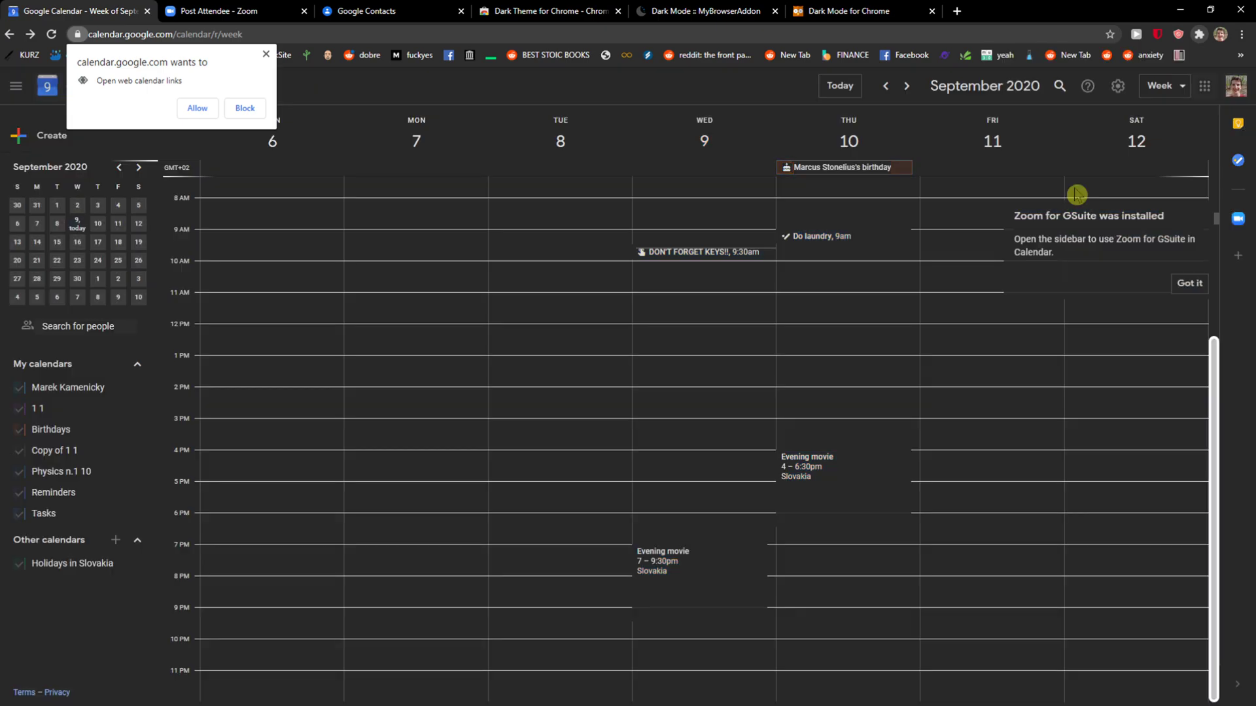
scroll(684, 309, up, 1)
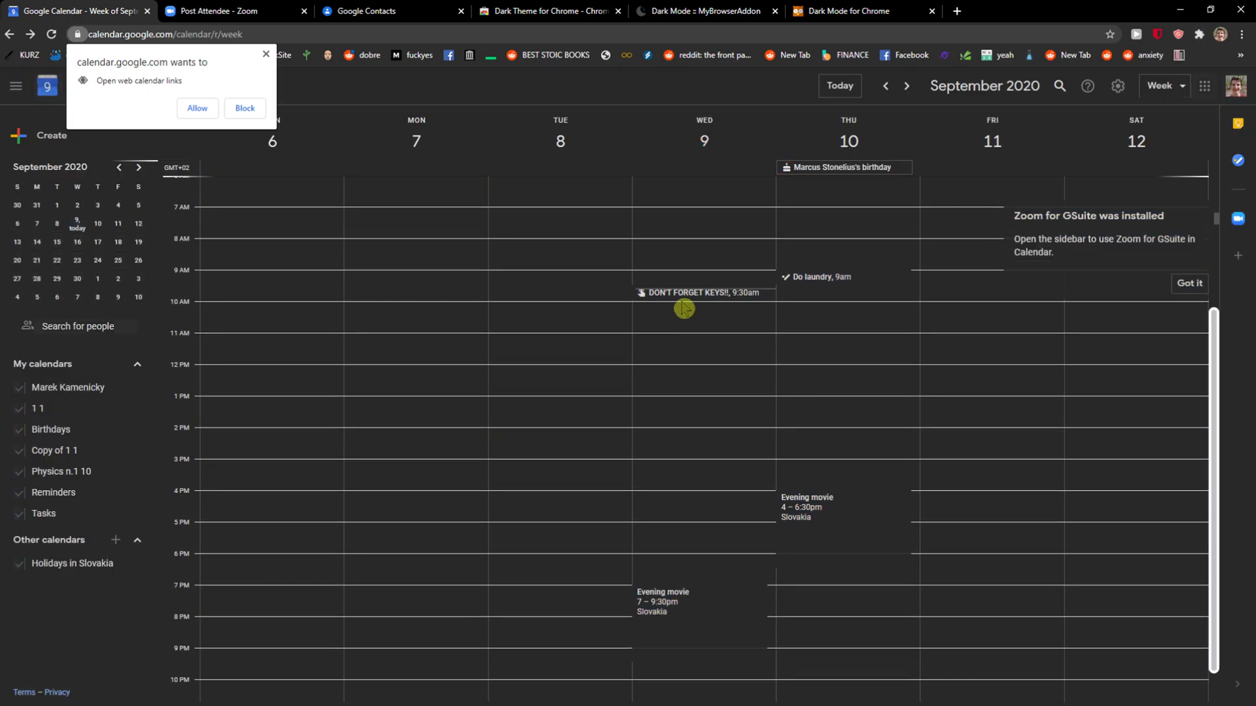
scroll(685, 309, up, 3)
Open and close the DON'T FORGET KEYS event, then recheck the extensions list
click(731, 488)
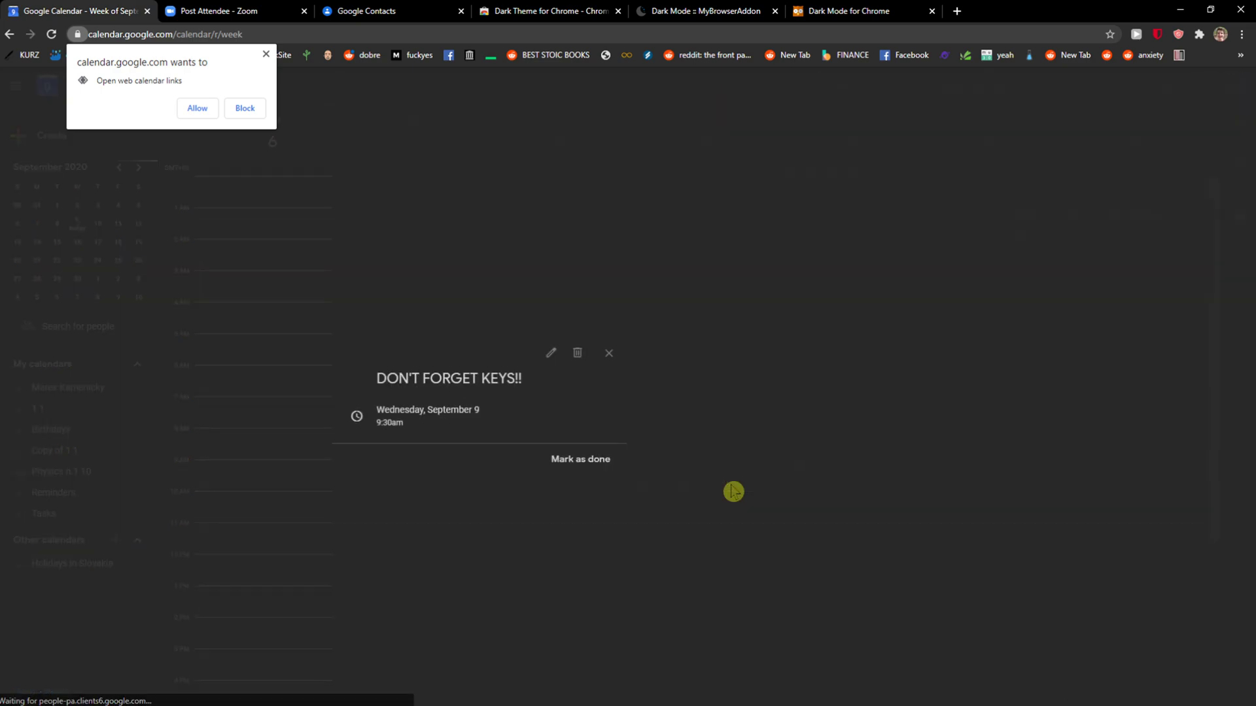
click(608, 354)
click(1199, 36)
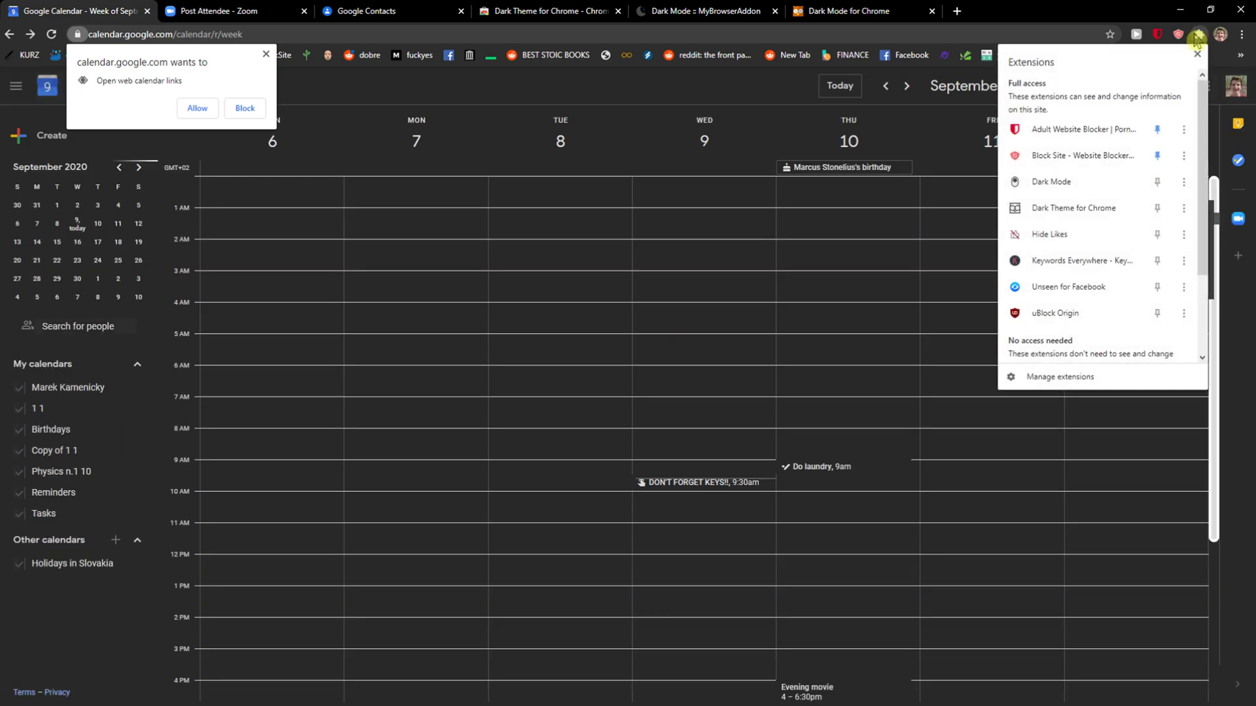
click(1157, 182)
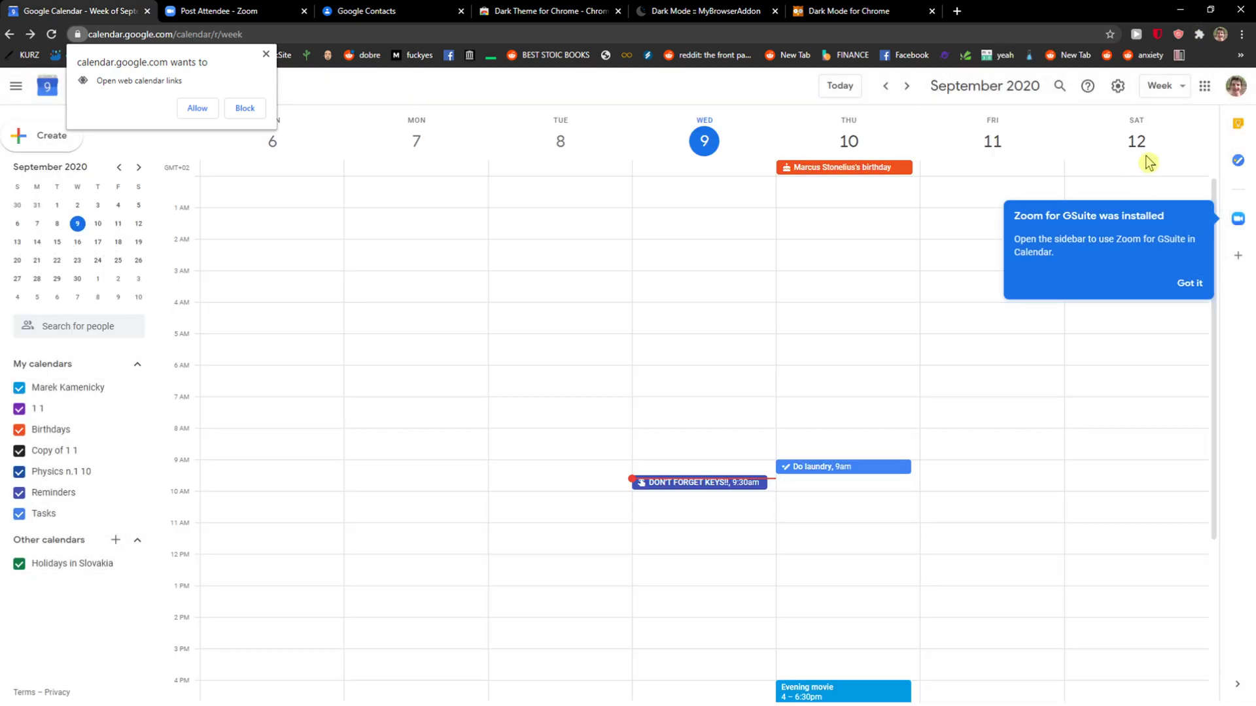
Pin Dark Theme for Chrome to the toolbar and toggle the calendar's dark theme
click(1199, 35)
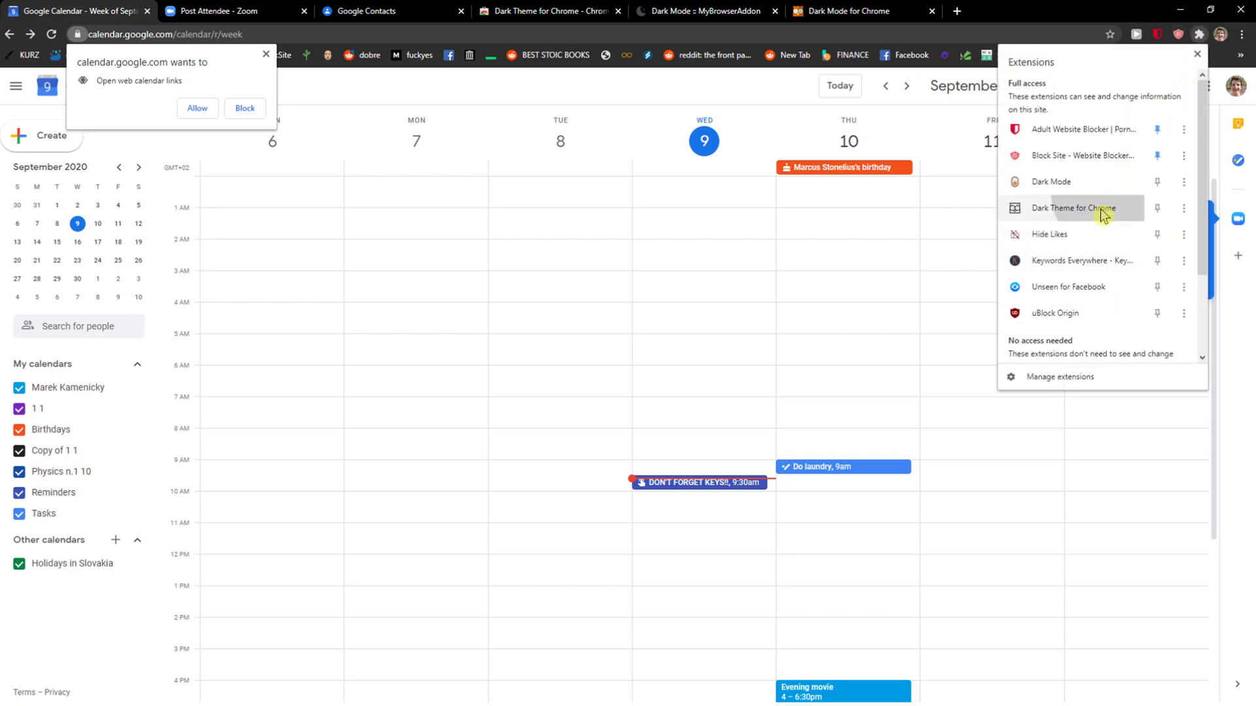
click(1157, 207)
click(1180, 55)
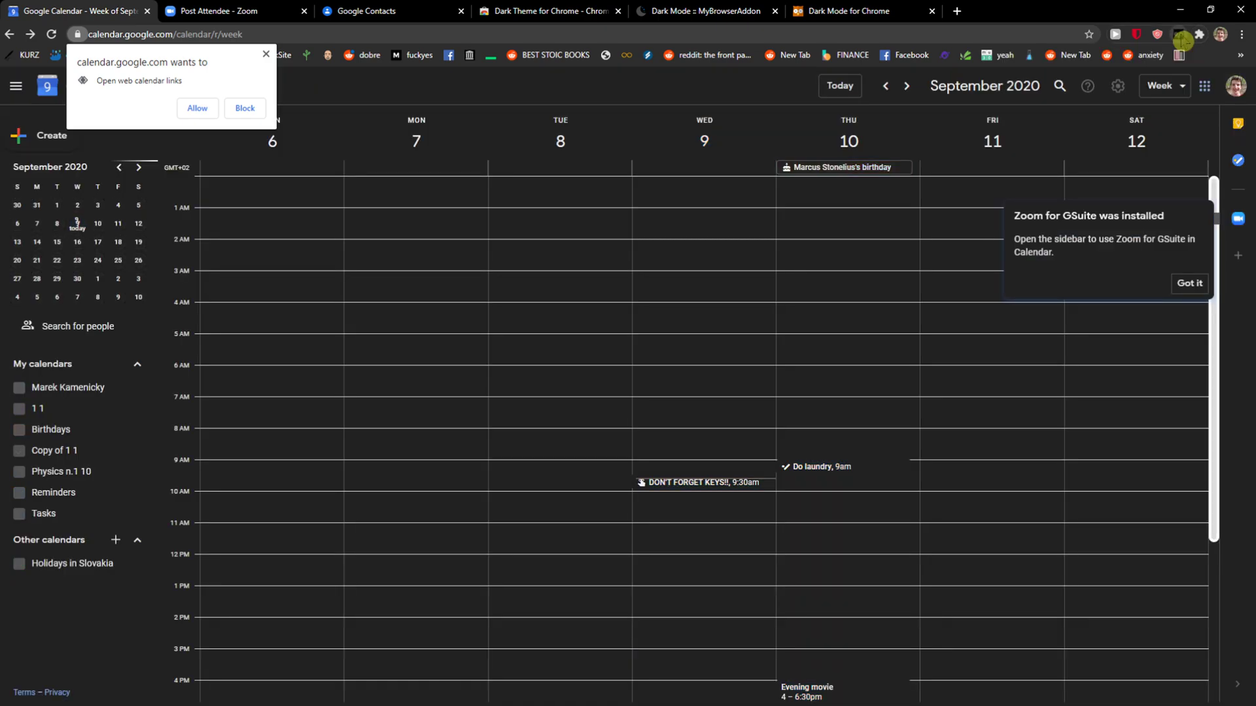
click(1179, 39)
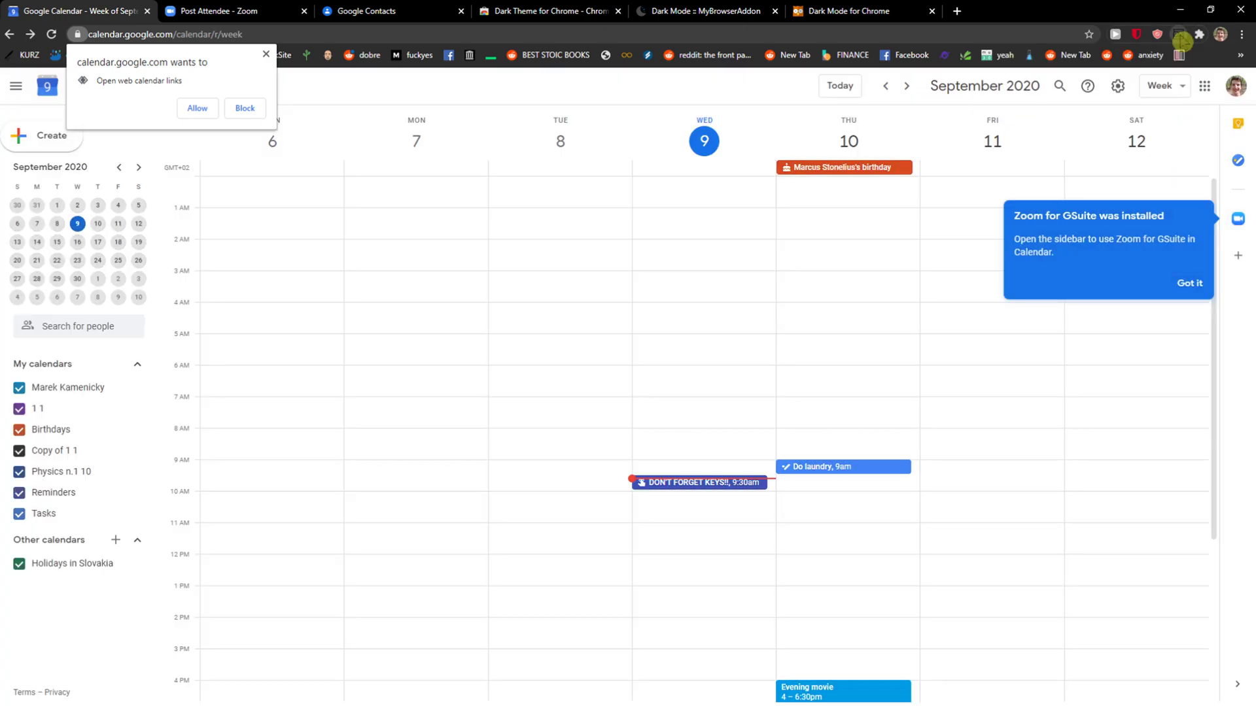
click(1179, 39)
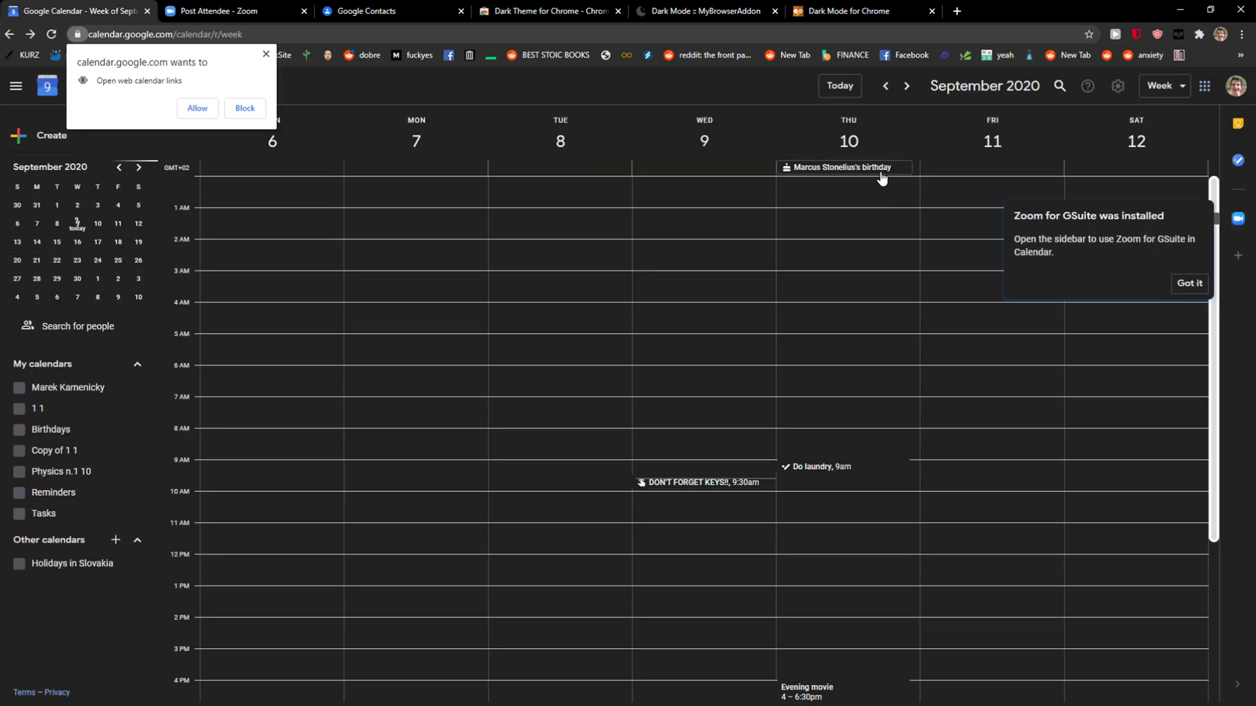
Block the calendar-links permission request and turn the calendar's dark theme off
click(244, 109)
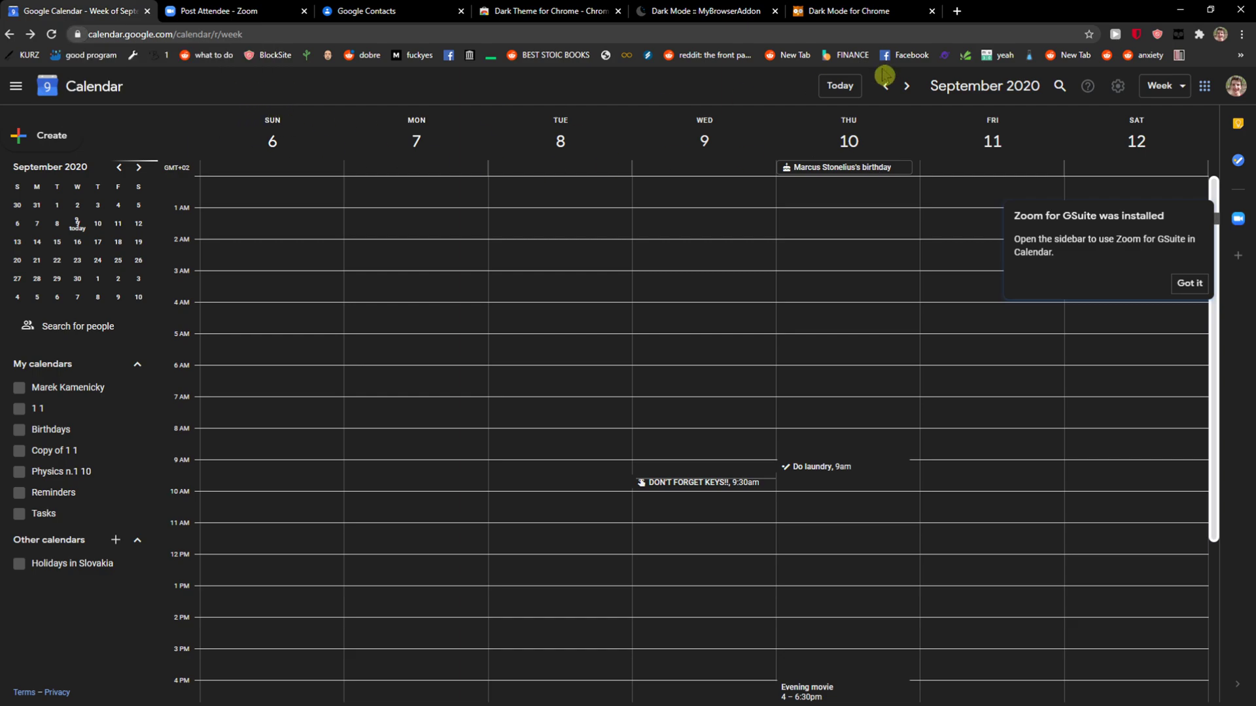
click(1199, 40)
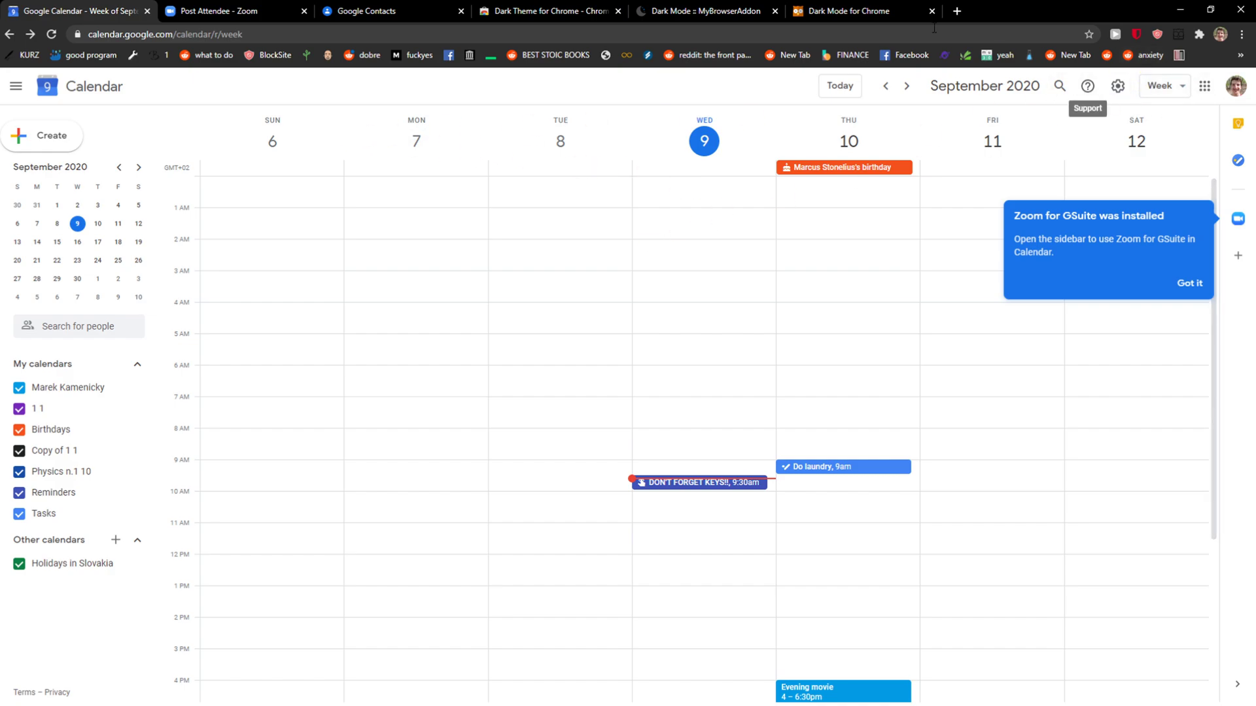
click(550, 11)
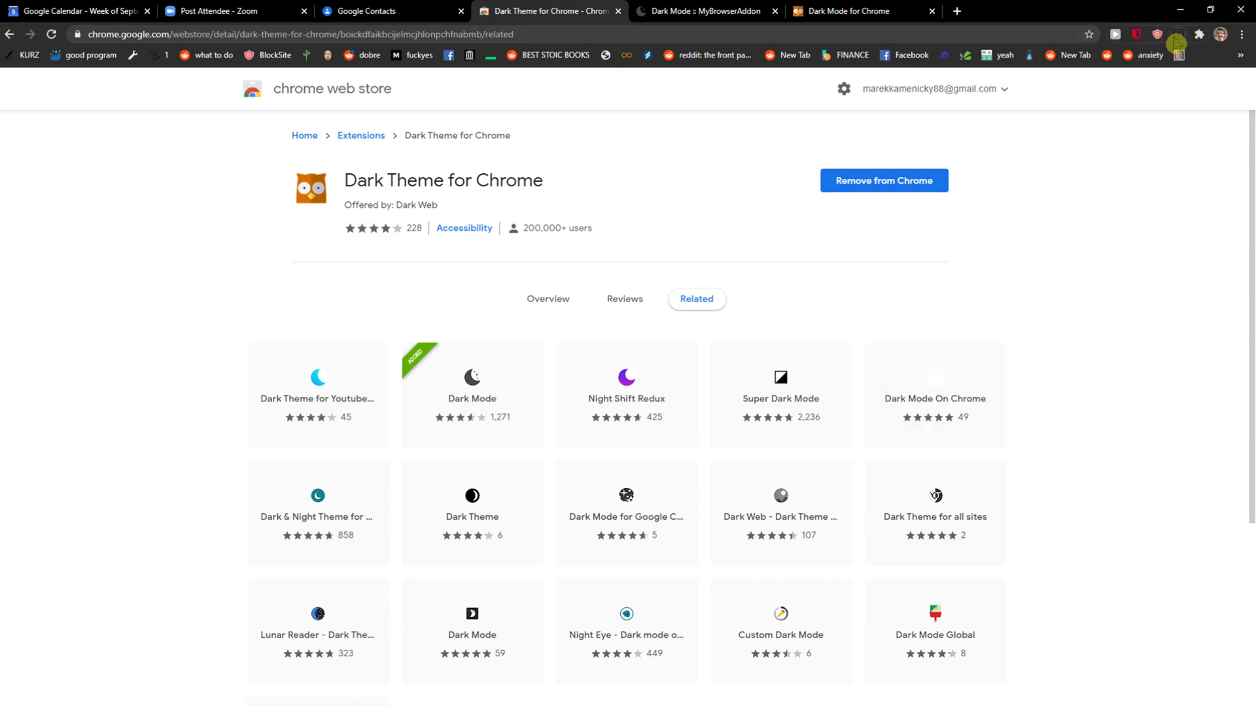
Open Dark Mode for Chrome's Theme changer options and lighten the theme colour to grey
right_click(1177, 34)
click(1149, 92)
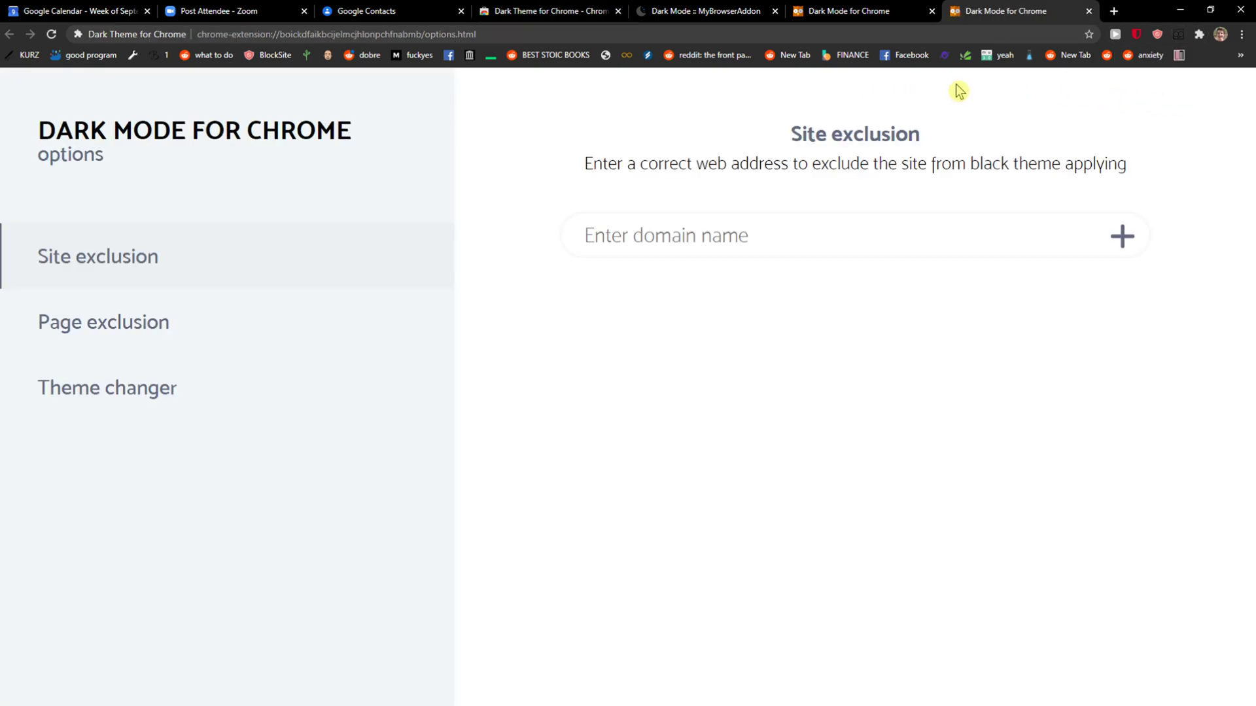
click(153, 332)
click(164, 377)
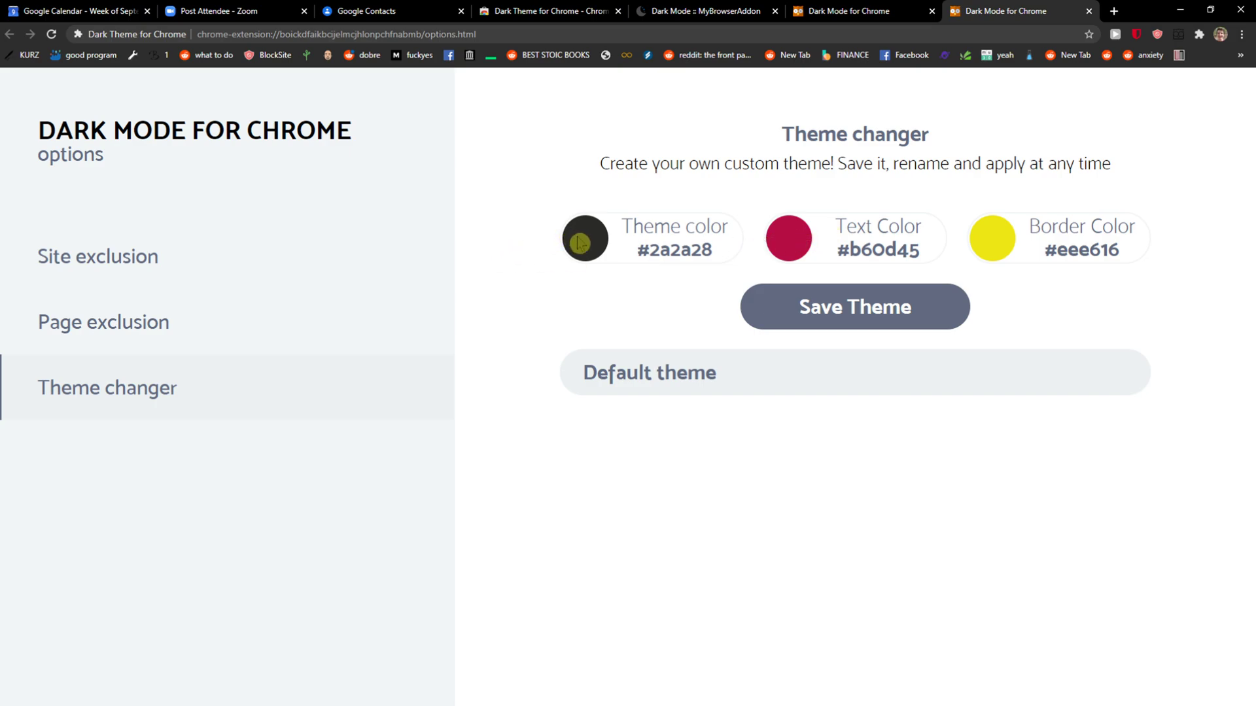
click(646, 252)
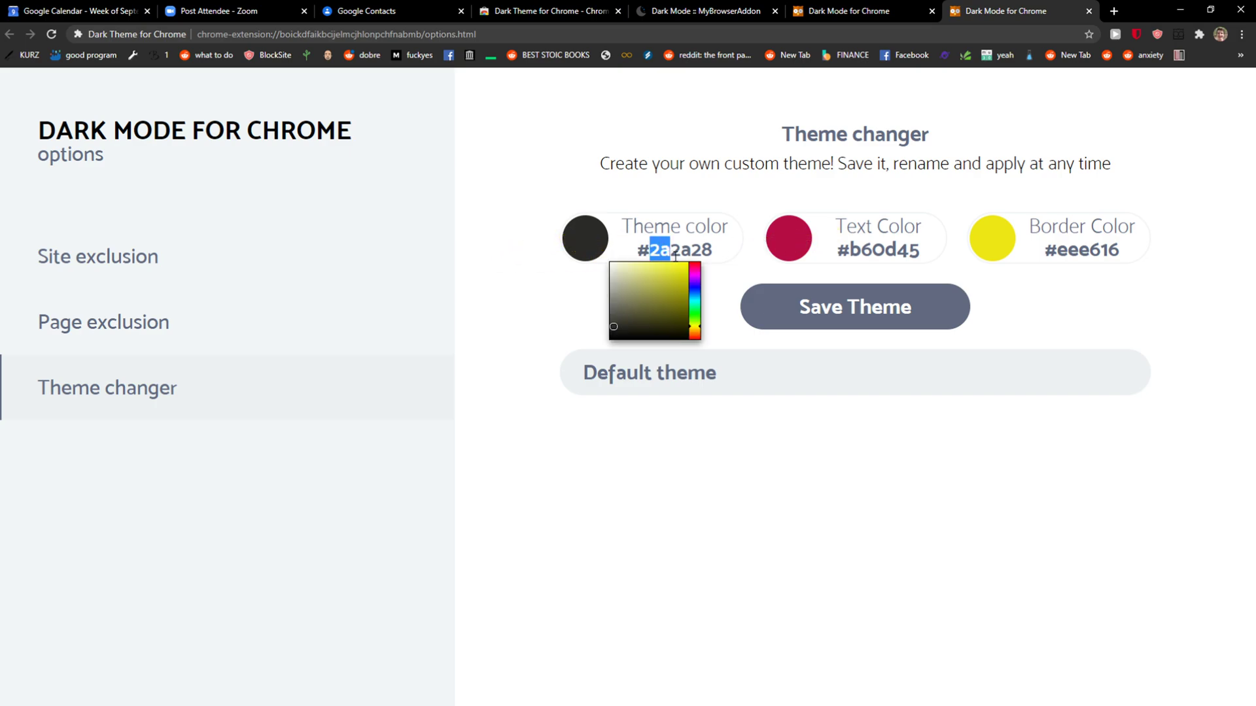
drag(616, 277, 611, 295)
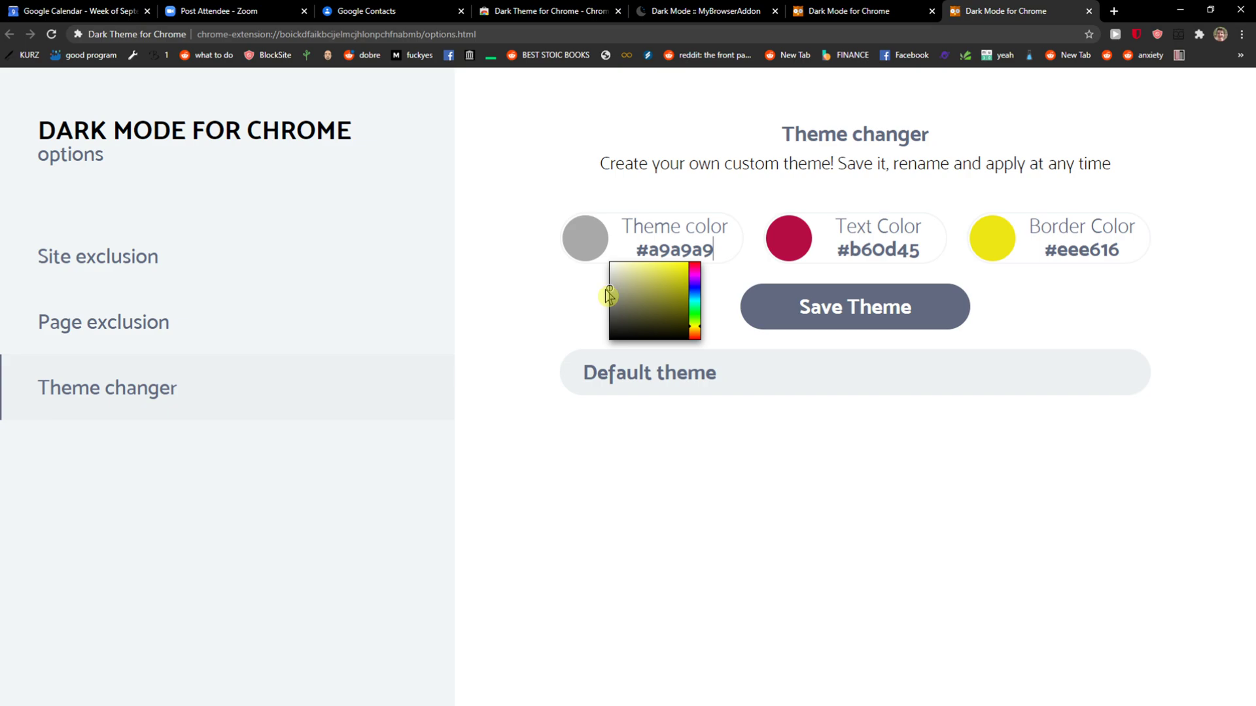
click(596, 297)
Move the Google Calendar tab beside the options page and toggle its dark theme
click(688, 10)
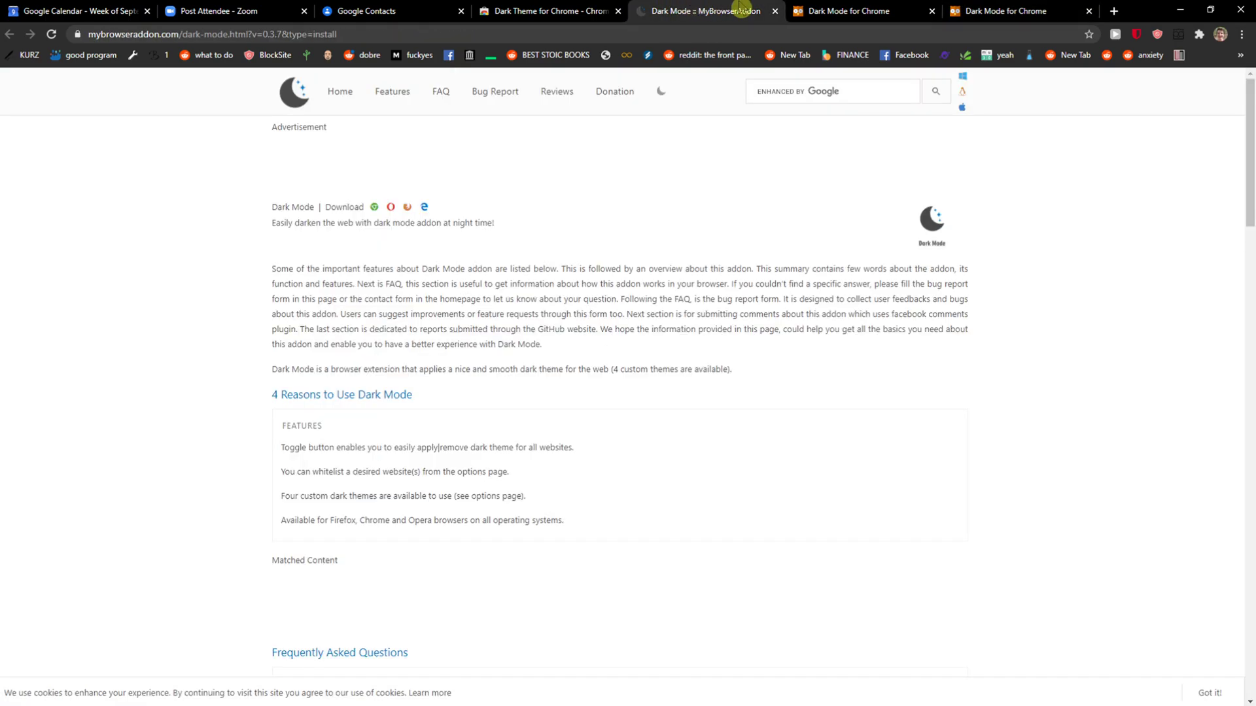
click(849, 11)
click(550, 11)
click(366, 11)
click(218, 11)
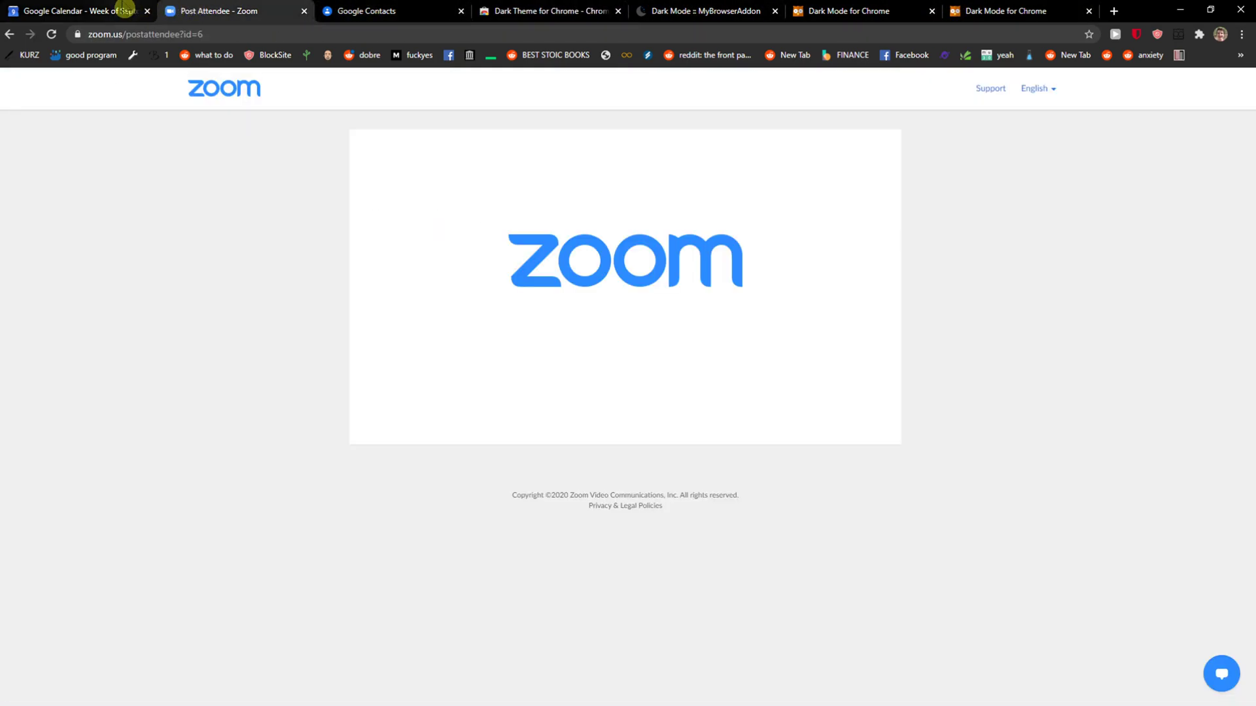
click(79, 10)
drag(79, 11, 937, 10)
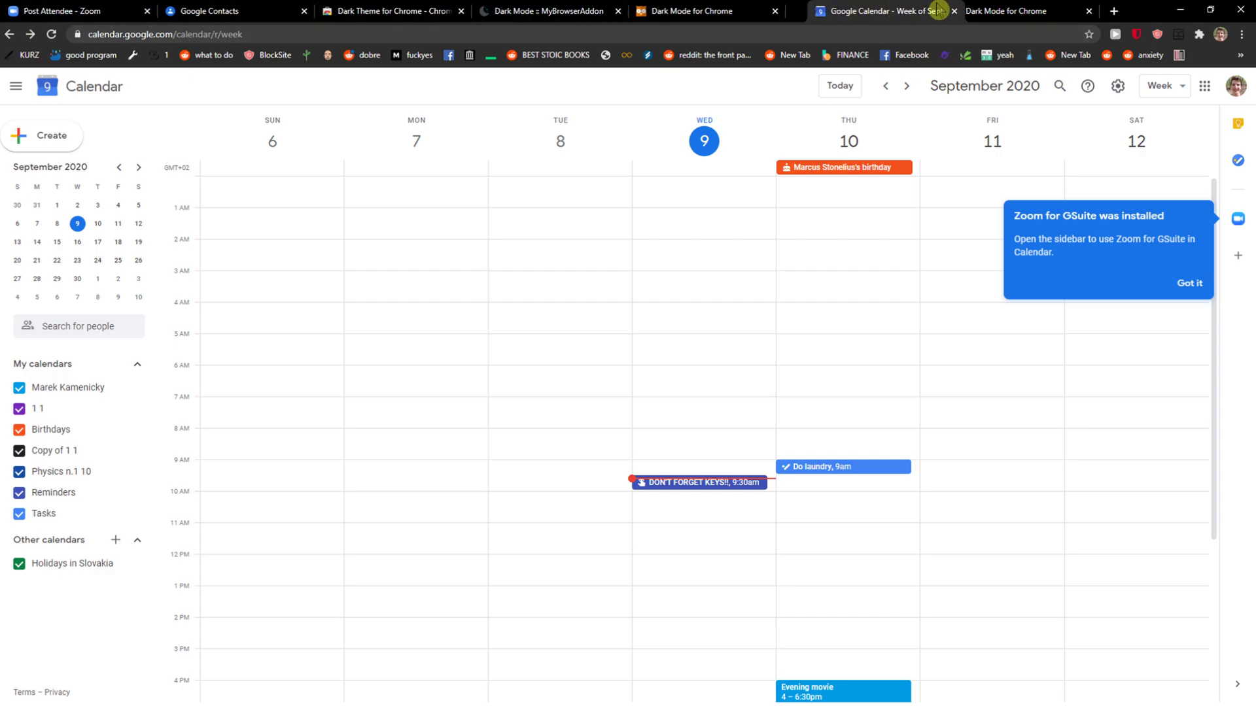
click(1185, 46)
Save the grey colours as theme_1 and try it on Google Calendar
click(1020, 10)
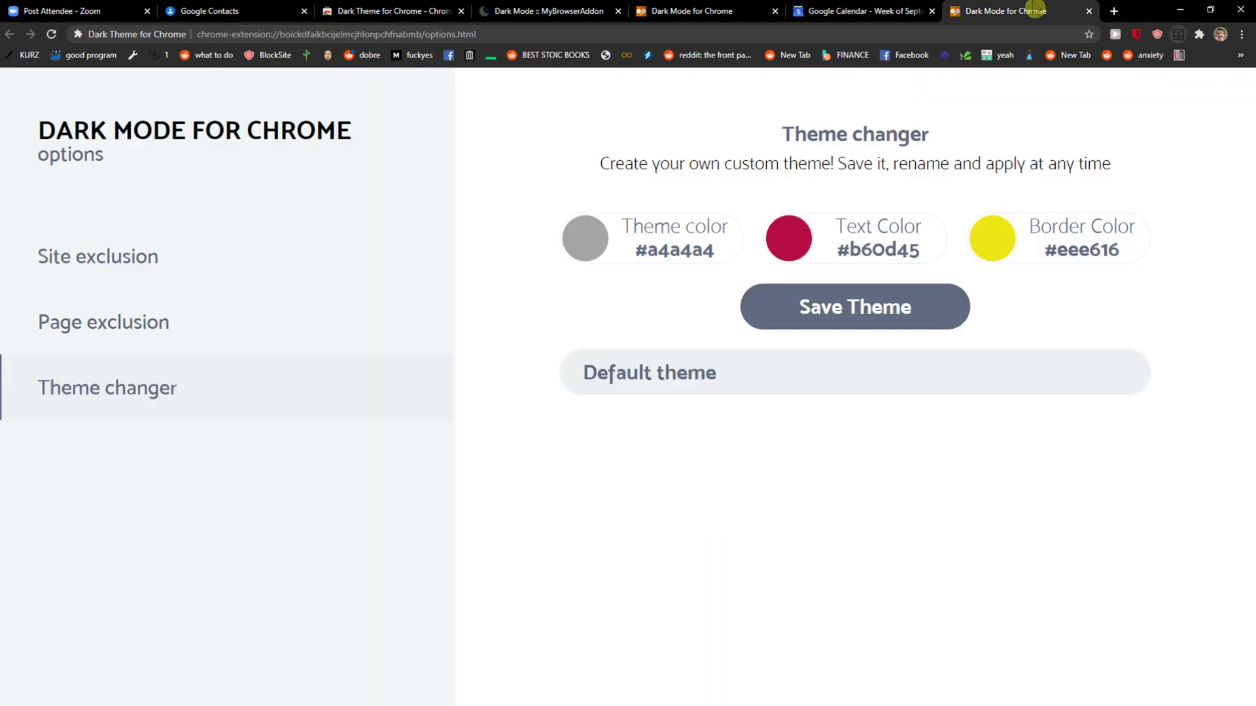
click(855, 306)
click(864, 11)
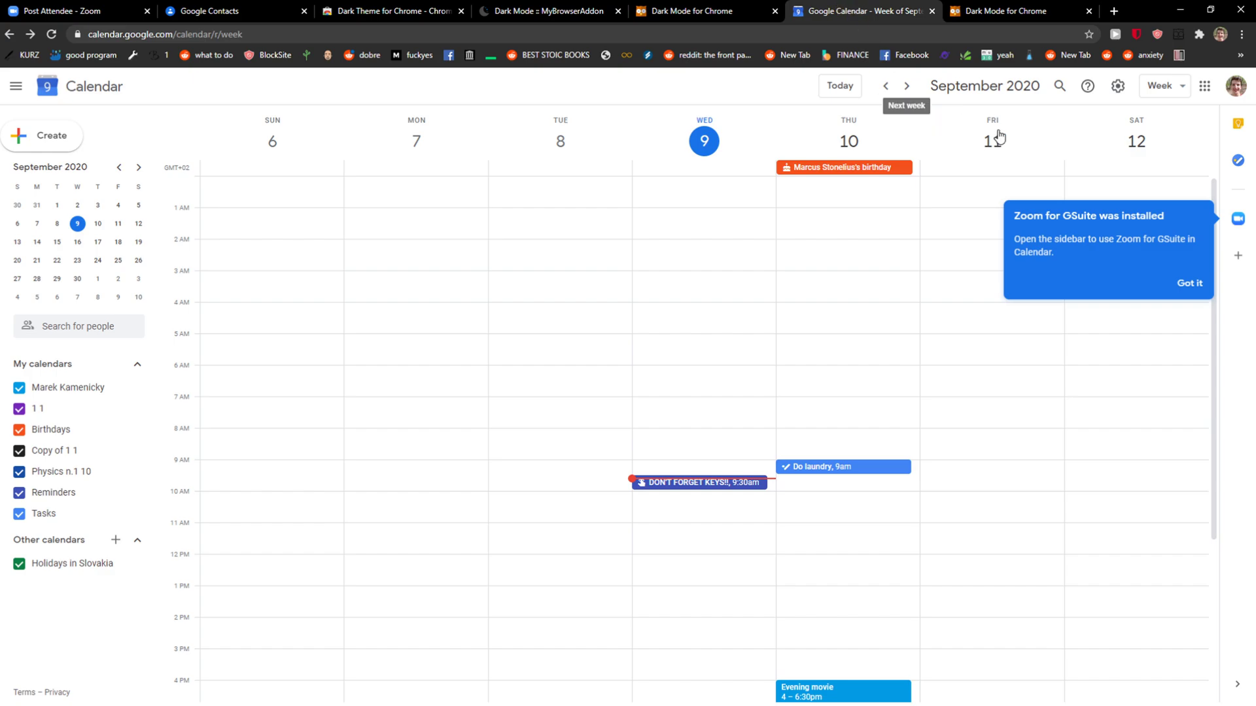
click(1177, 43)
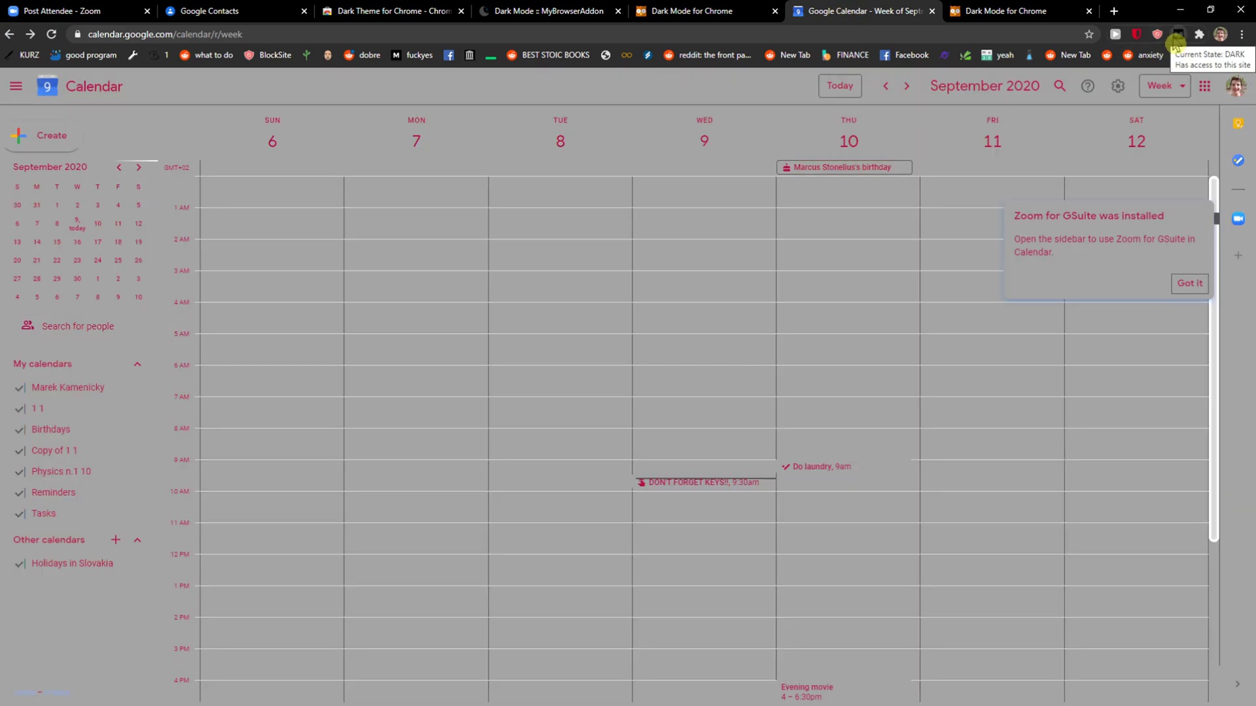
click(1178, 44)
Set the text colour to white #ffffff and preview it on the calendar
click(1021, 11)
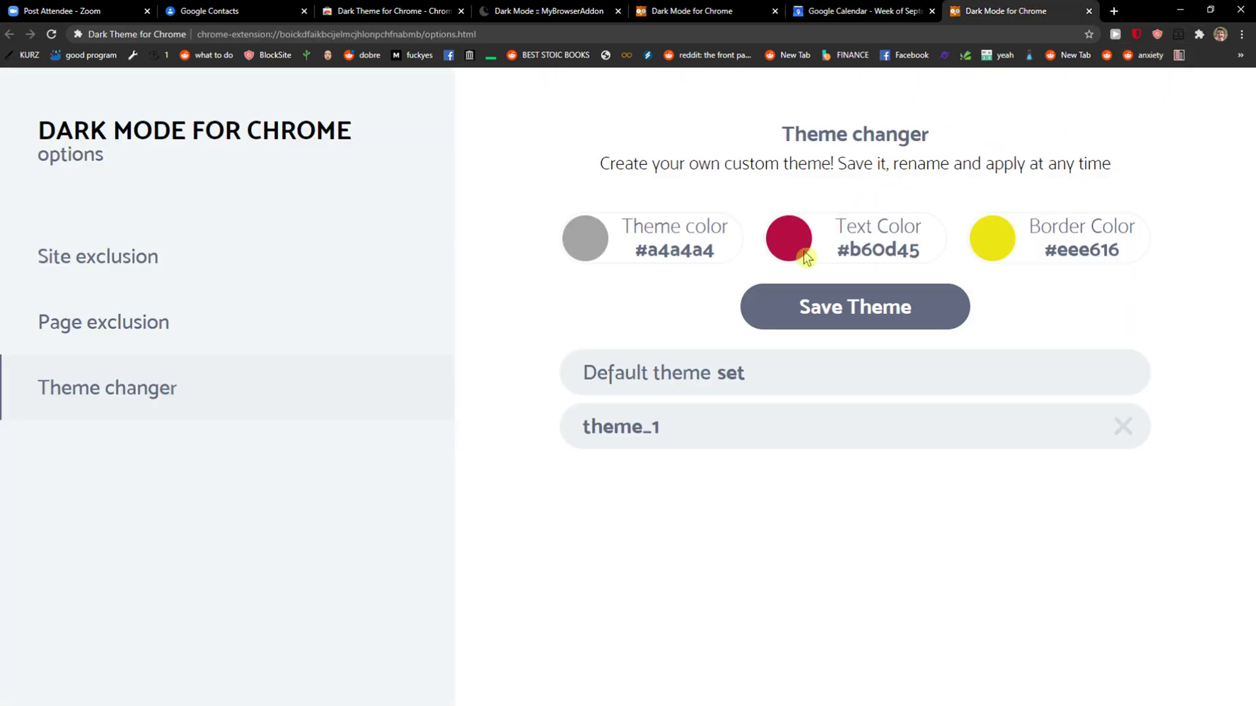
click(787, 237)
drag(839, 275, 774, 246)
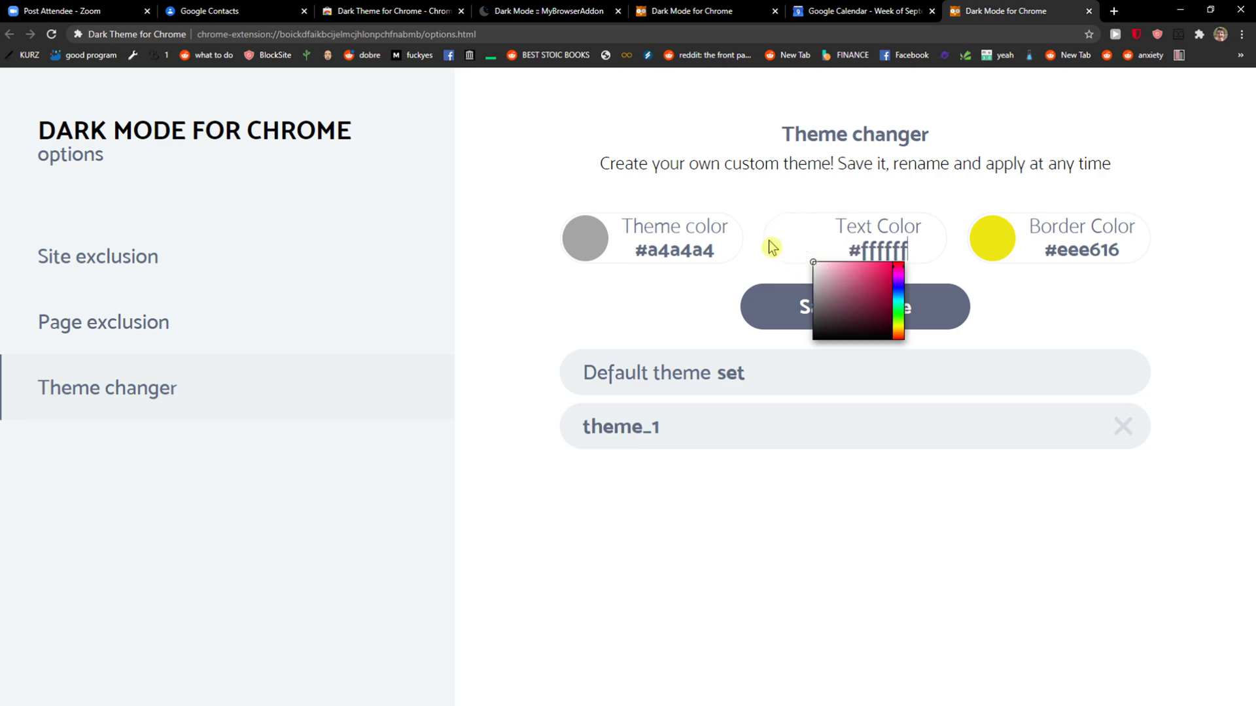
click(768, 241)
click(871, 11)
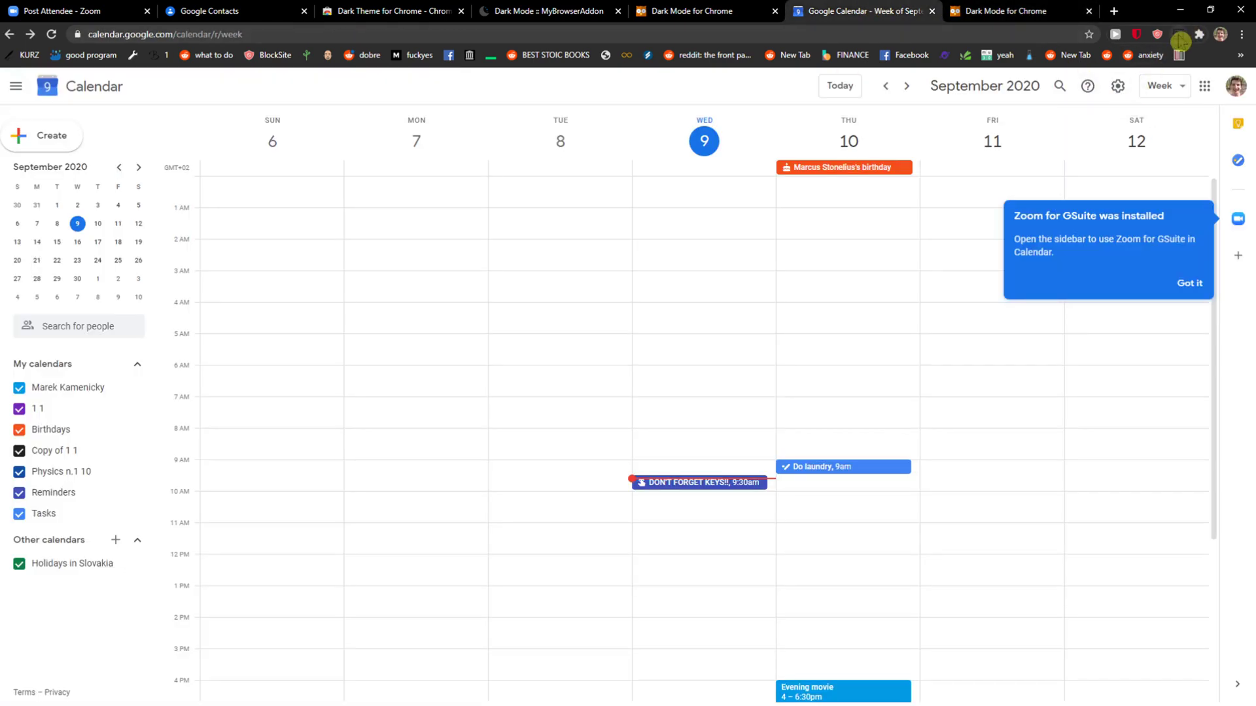
click(1181, 43)
click(1179, 44)
Save the white-text theme as theme_2 and apply it to Google Calendar
click(1001, 10)
click(853, 305)
click(853, 11)
click(1180, 44)
click(1180, 44)
scroll(728, 410, down, 5)
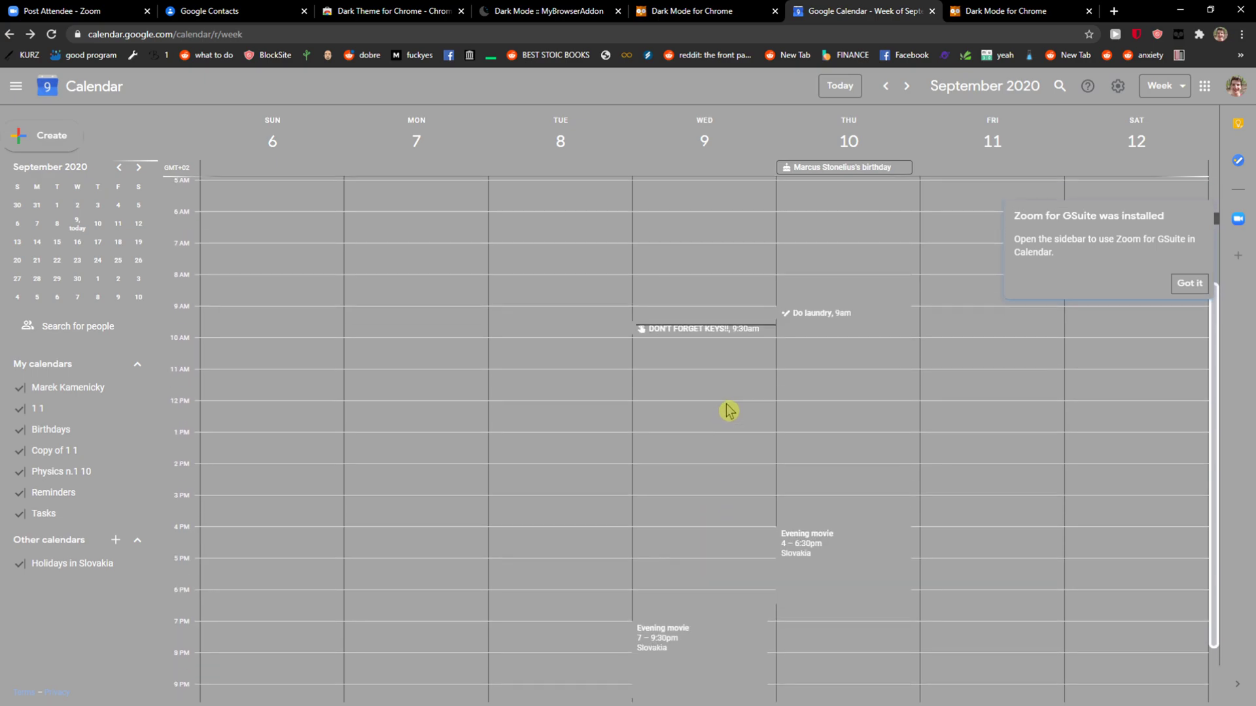
scroll(728, 410, down, 3)
Darken the theme colour toward black and save it as a new theme
click(1001, 11)
click(585, 239)
drag(613, 294, 611, 316)
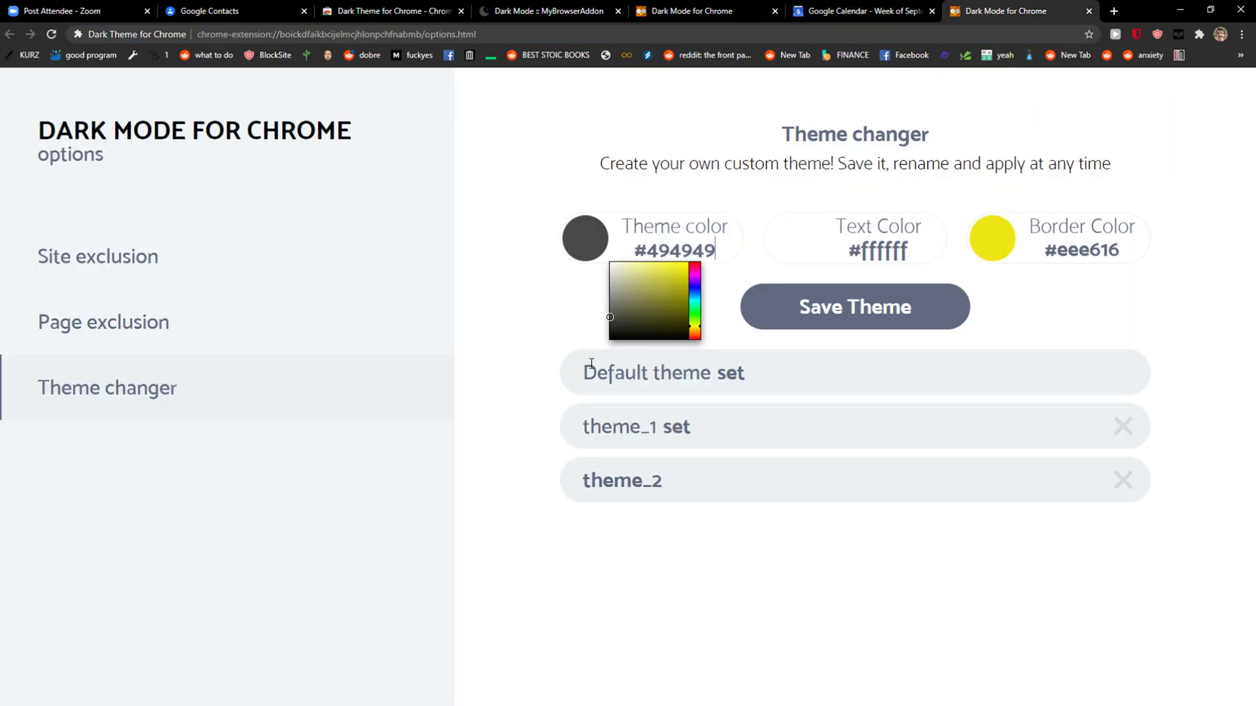
click(610, 337)
click(854, 306)
Open and close the Thursday Evening movie event in the darkened calendar
click(863, 11)
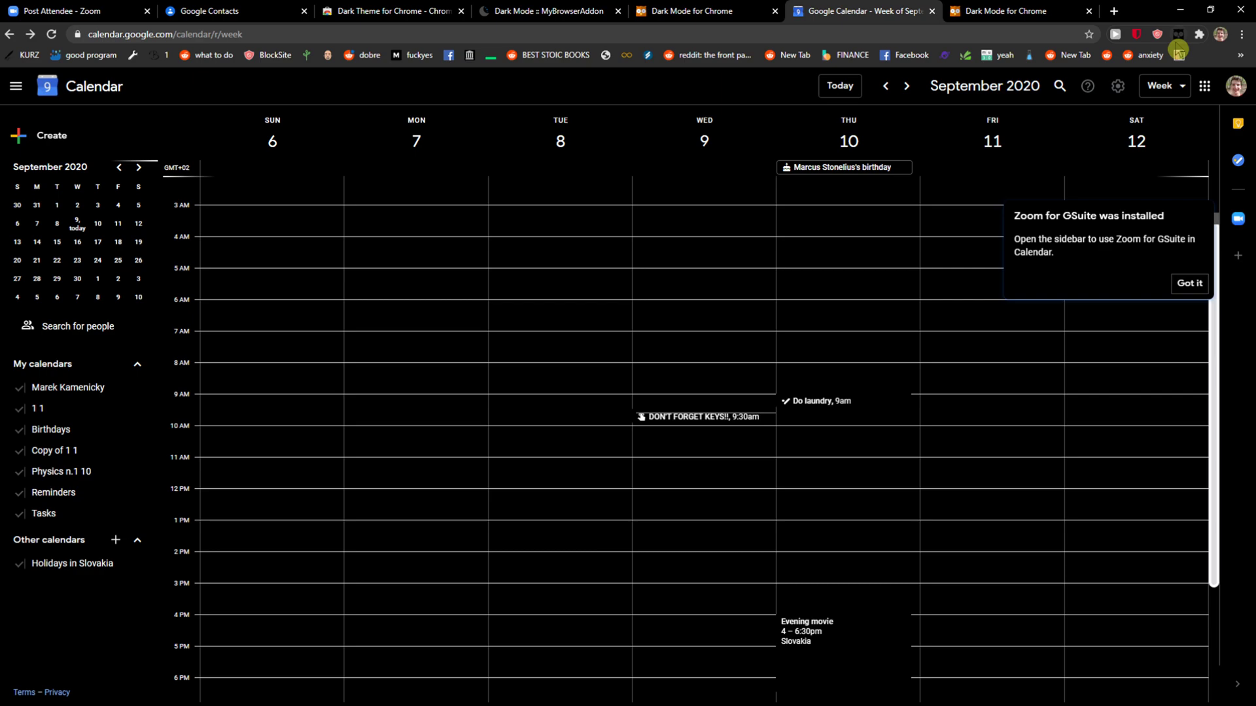
scroll(647, 535, down, 5)
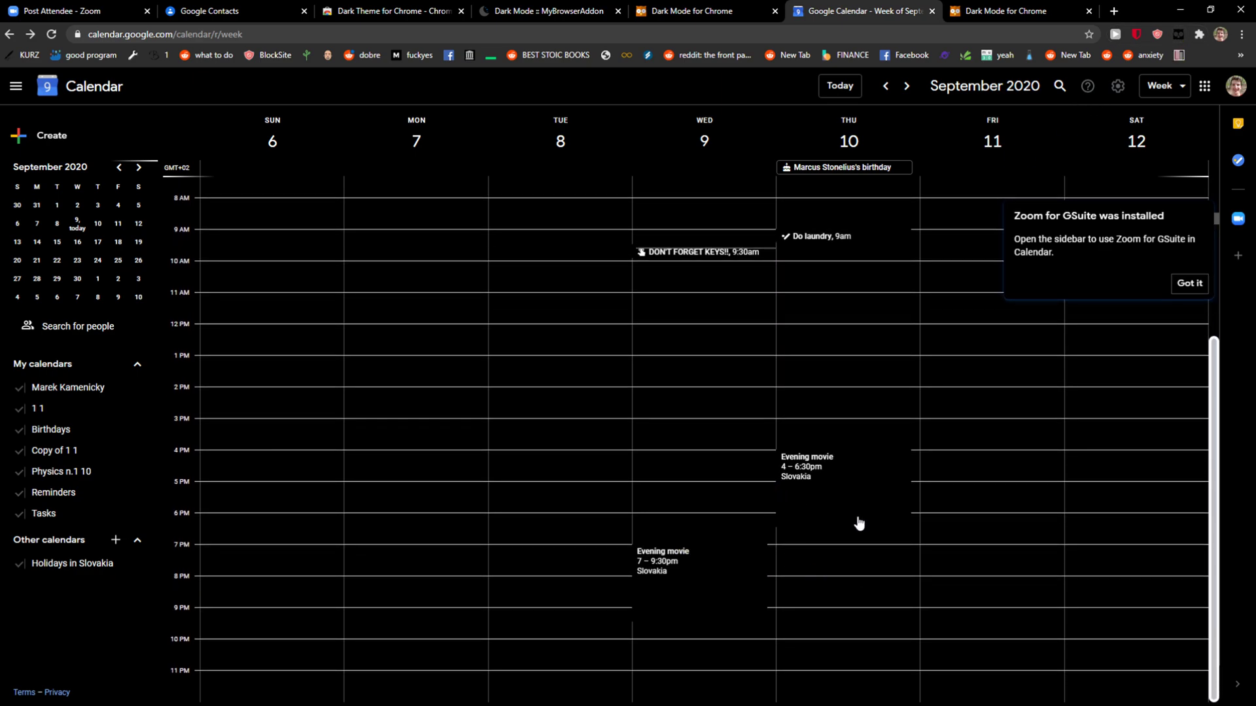
click(855, 526)
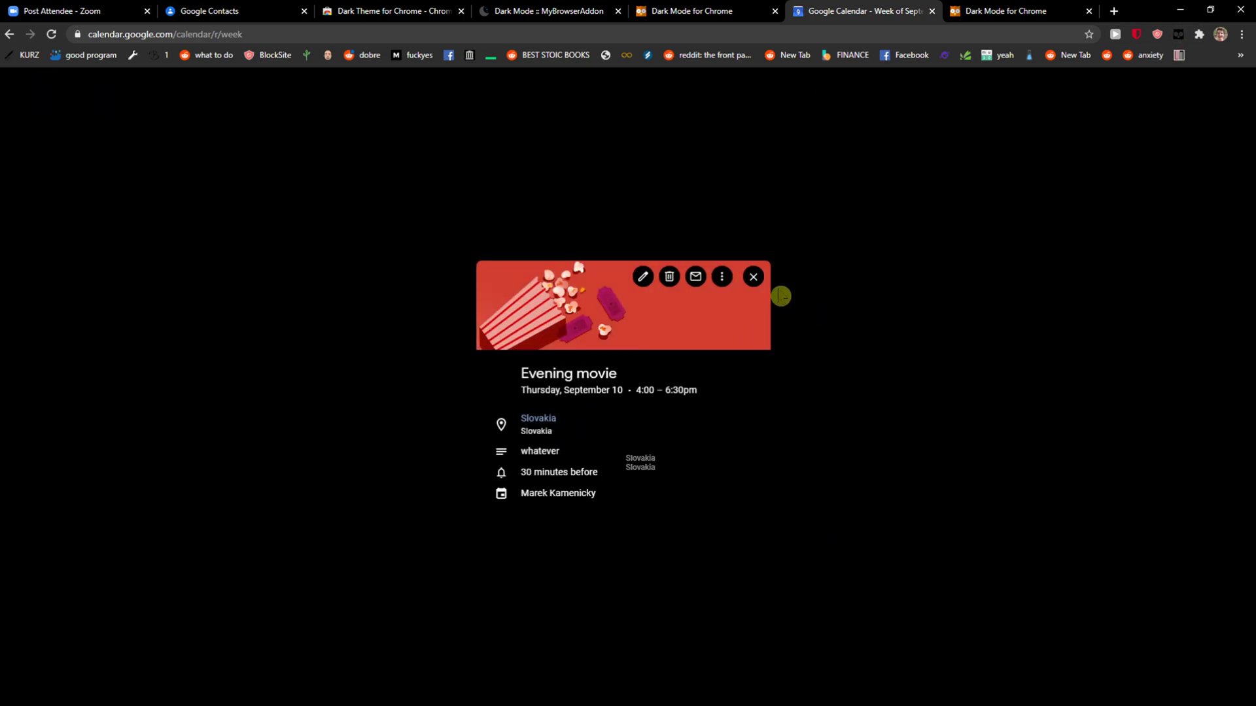
click(788, 354)
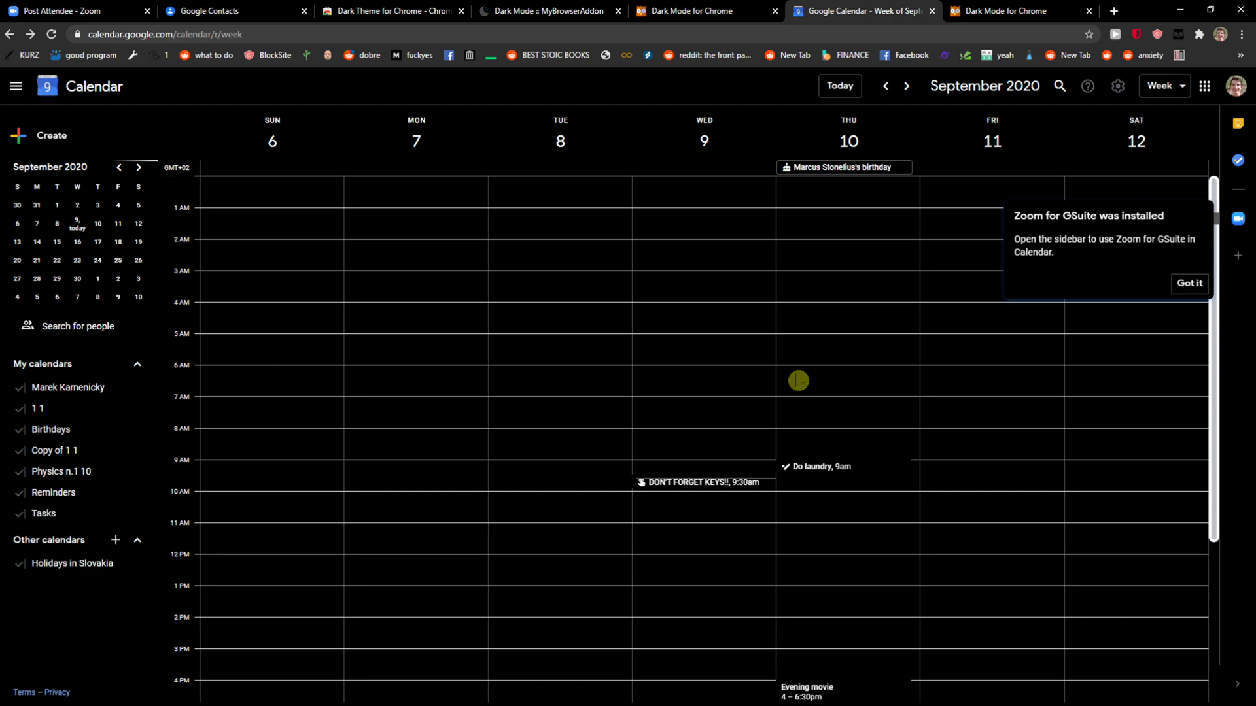